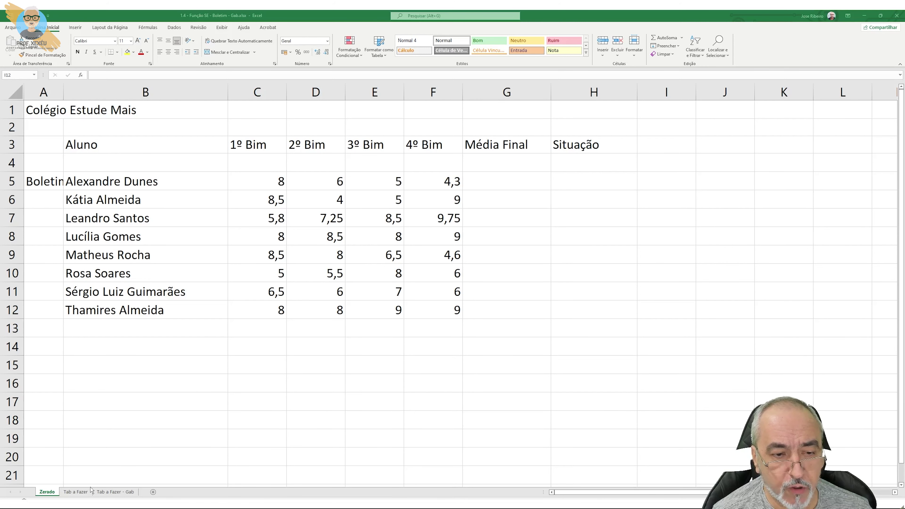
# Compare the unformatted Zerado sheet with the formatted Tab a Fazer sheet, finishing on Tab a Fazer
pyautogui.click(74, 492)
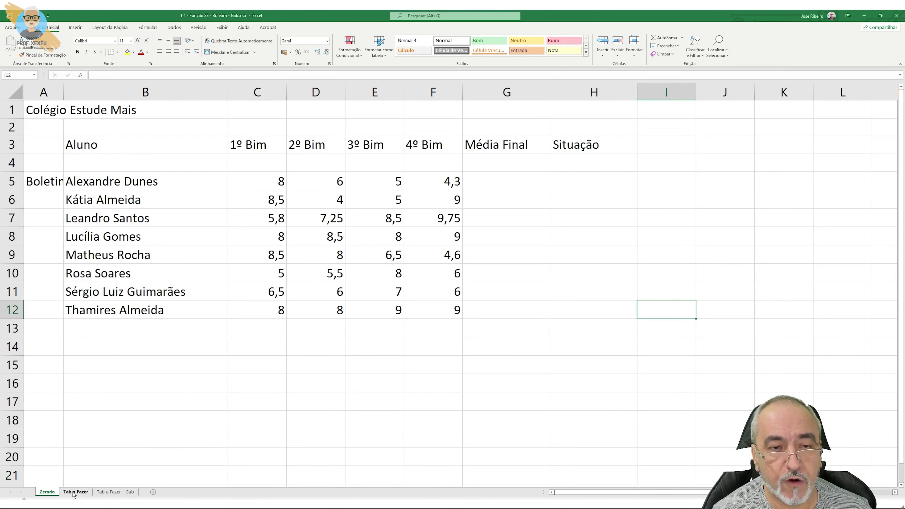
pyautogui.click(74, 492)
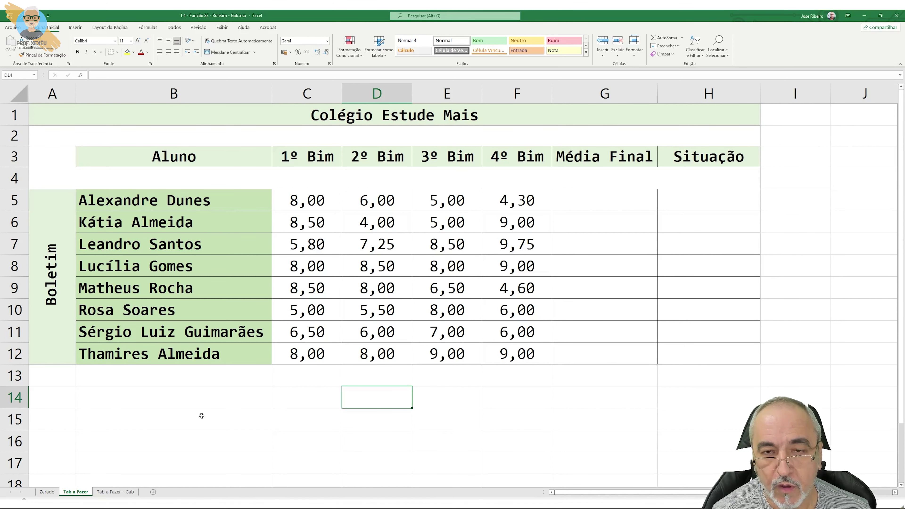
pyautogui.click(46, 493)
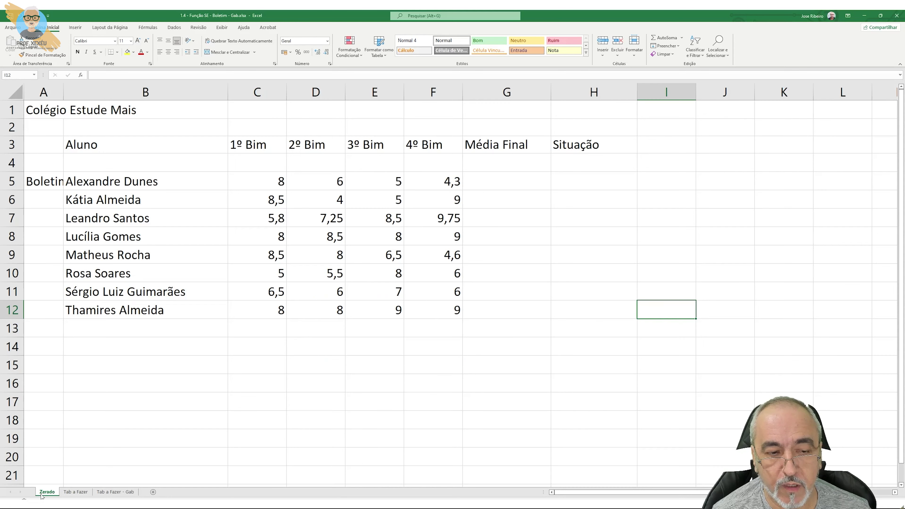
pyautogui.click(73, 493)
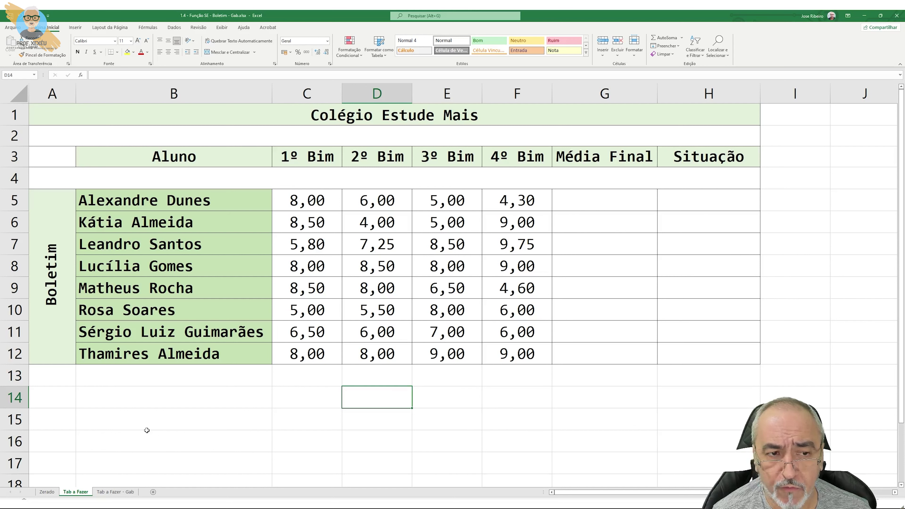
# Calculate the first student's Média Final in G5 with the formula =media(C5:F5)
pyautogui.click(595, 205)
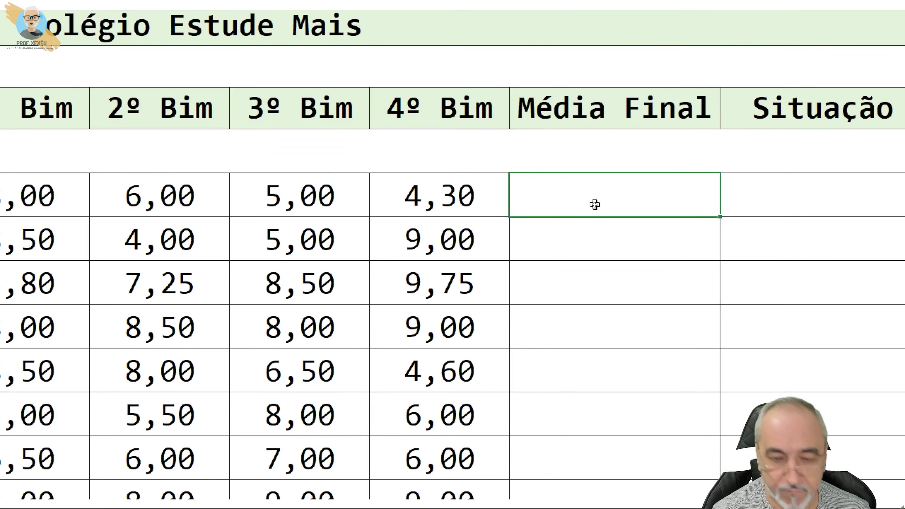
pyautogui.write('=med')
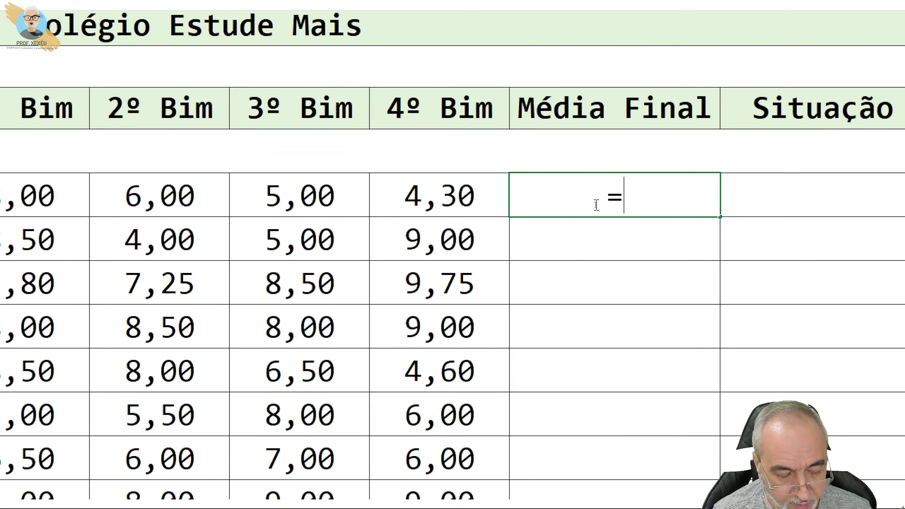
pyautogui.write('ia(')
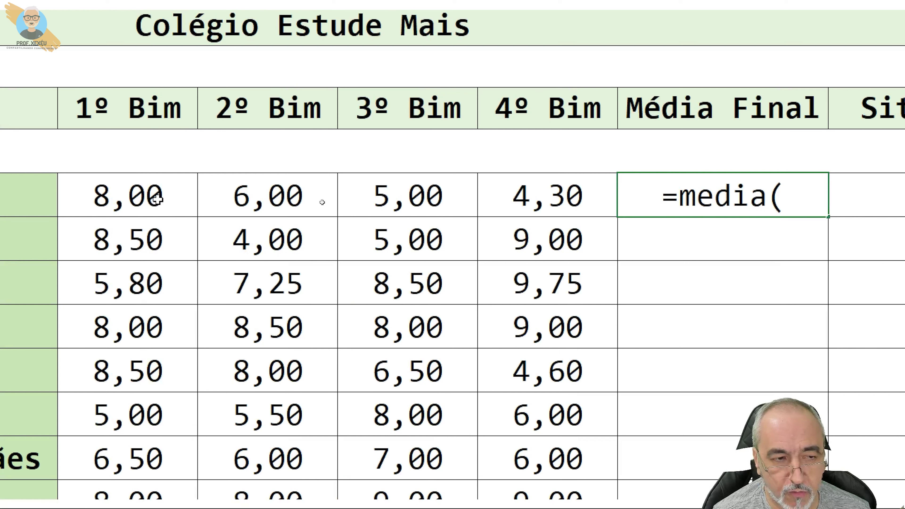
pyautogui.moveTo(157, 200); pyautogui.dragTo(531, 200)
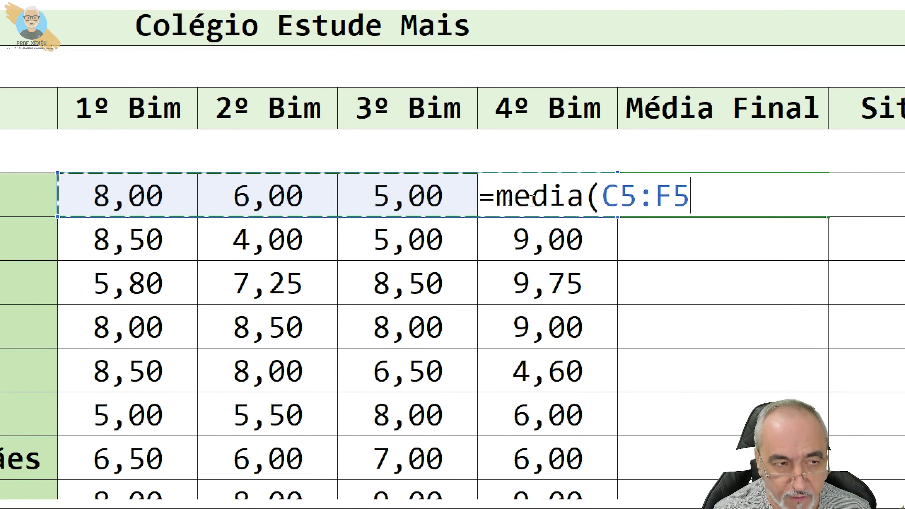
pyautogui.write(')')
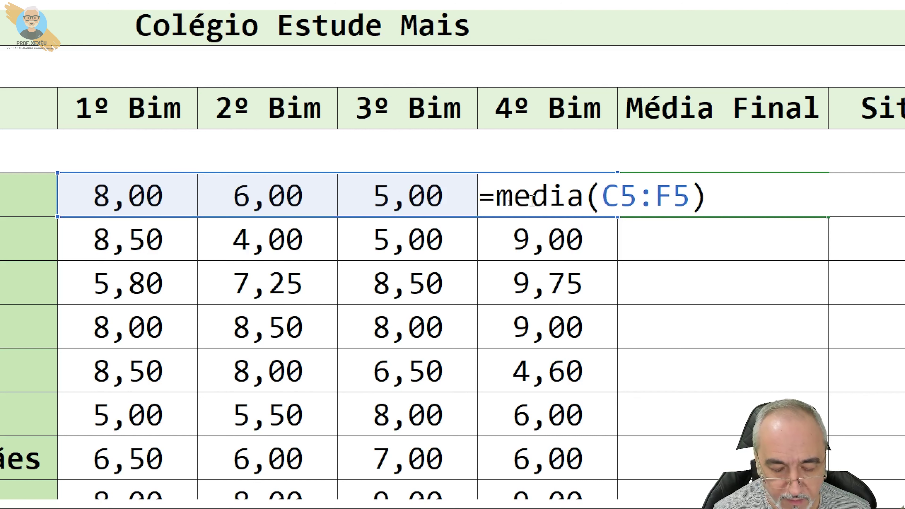
pyautogui.press('Return')
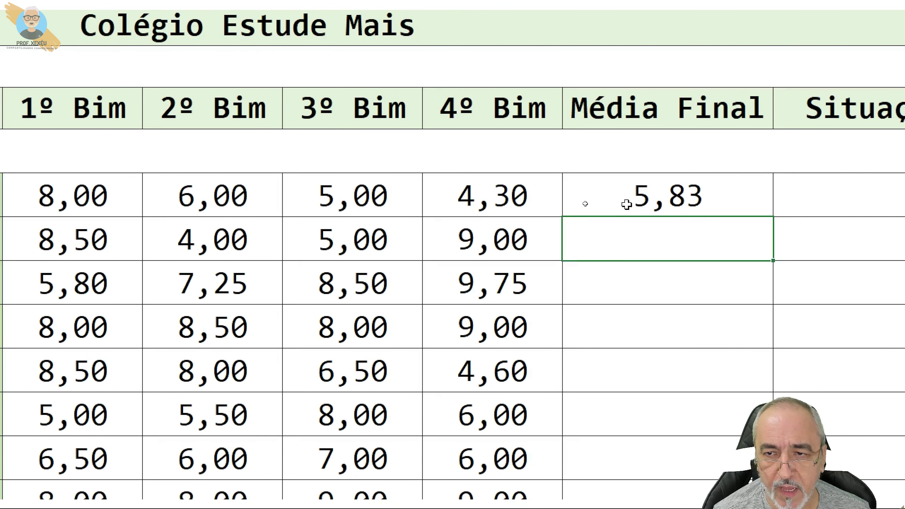
# Test the average formula by entering 10 as the first student's 4º Bim grade in F5, and undo the change
pyautogui.click(683, 201)
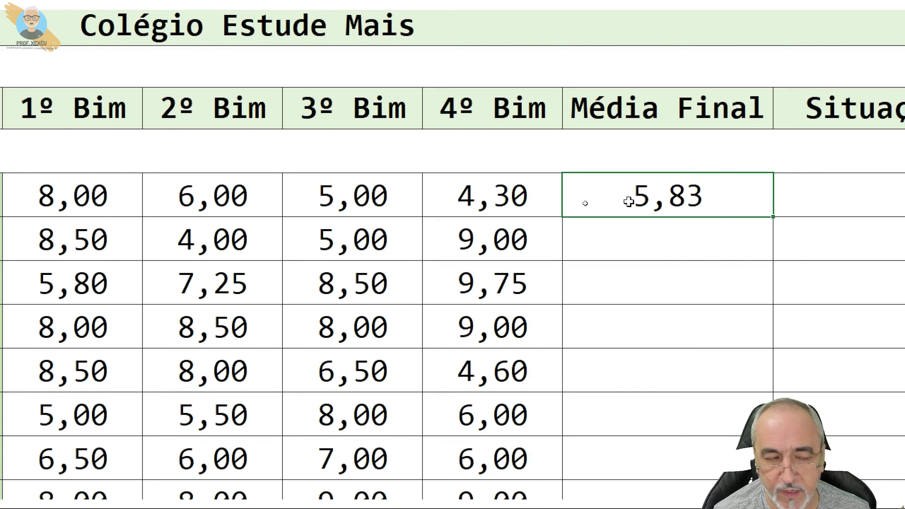
pyautogui.click(471, 196)
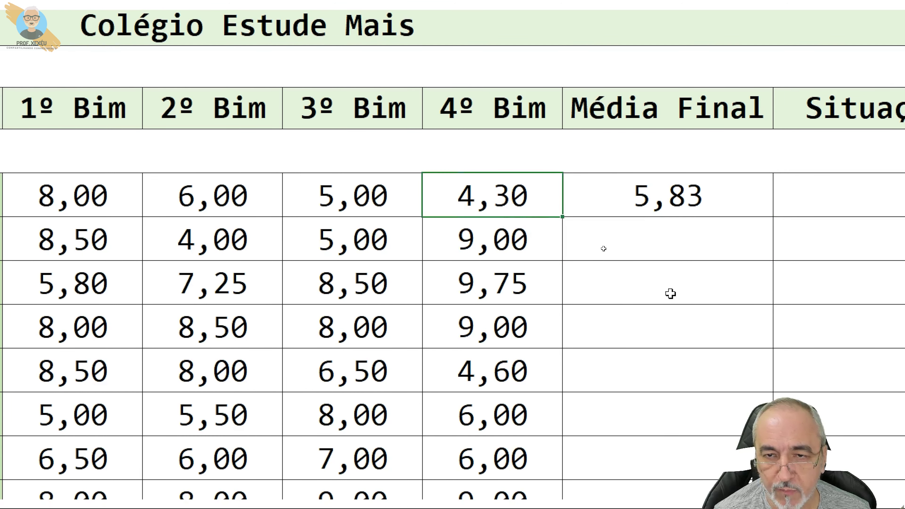
pyautogui.write('10')
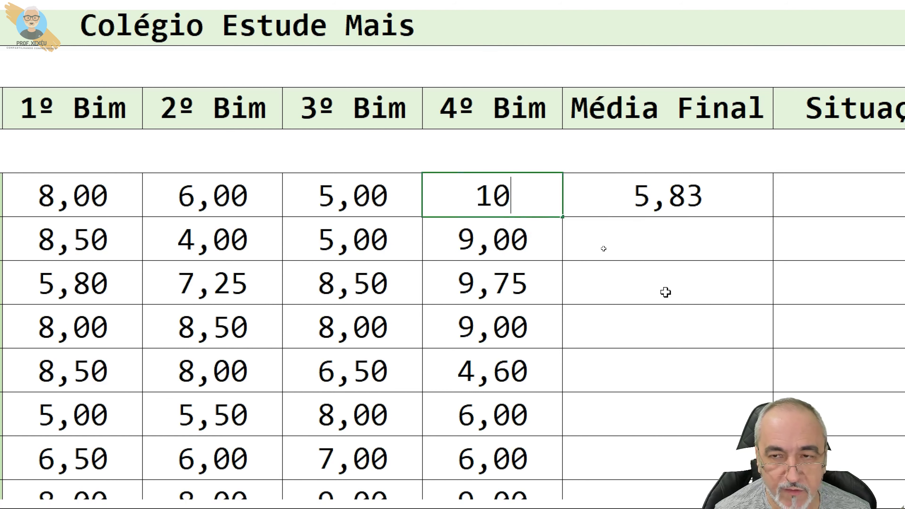
pyautogui.press('Return')
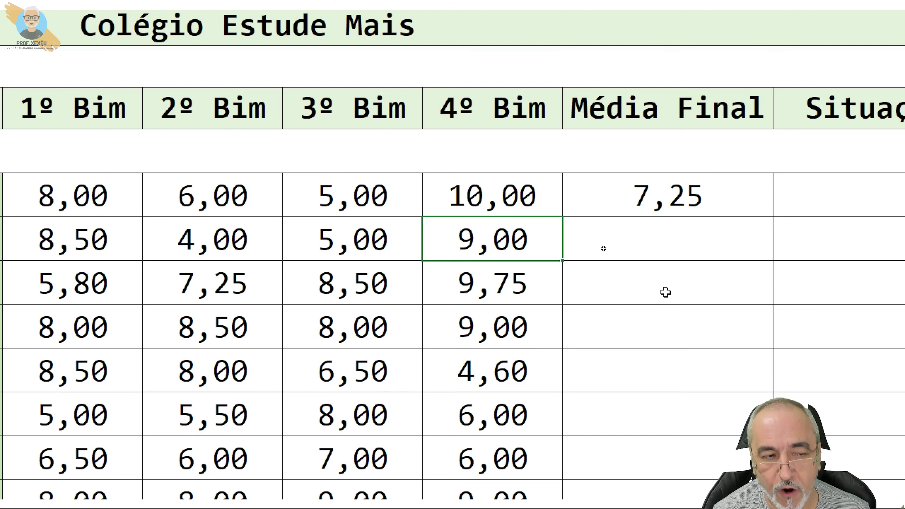
pyautogui.hotkey('ctrl', 'z')
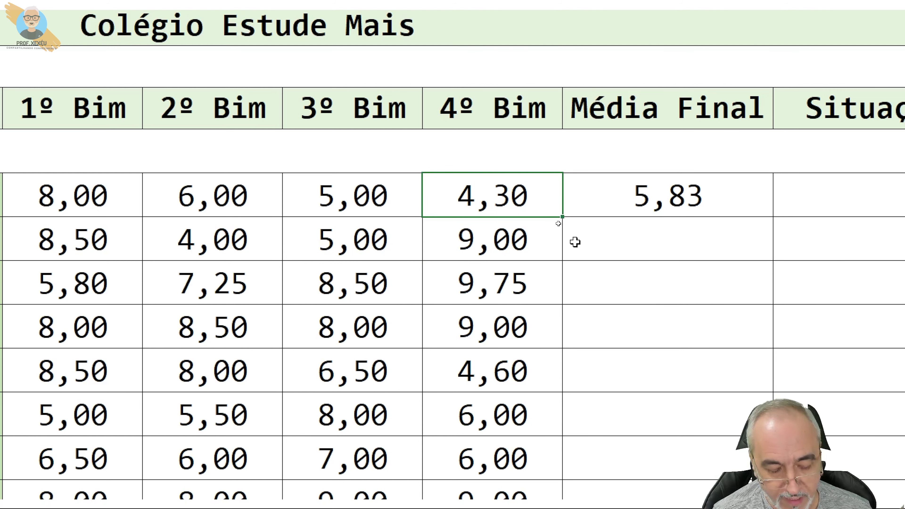
# Test the average formula with a 4º Bim grade of 0 in F5, and undo the change
pyautogui.press('F2')
pyautogui.press('BackSpace')
pyautogui.press('BackSpace')
pyautogui.press('BackSpace')
pyautogui.press('BackSpace')
pyautogui.write('0')
pyautogui.press('Return')
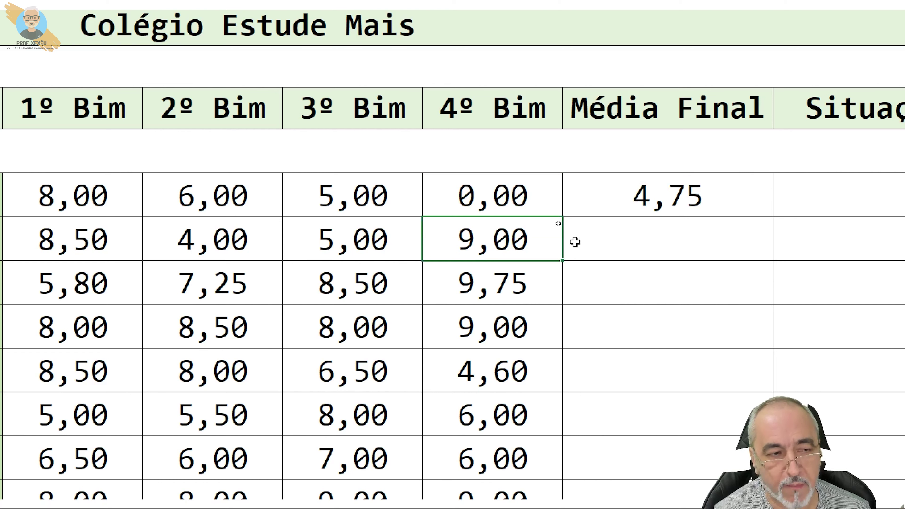
pyautogui.hotkey('ctrl', 'z')
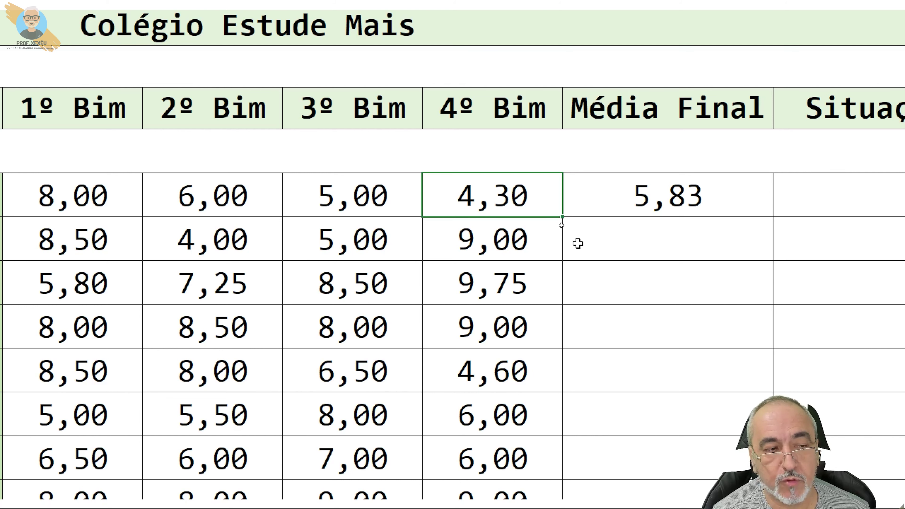
# Copy the average formula from G5 down to G12 for the remaining students
pyautogui.click(712, 196)
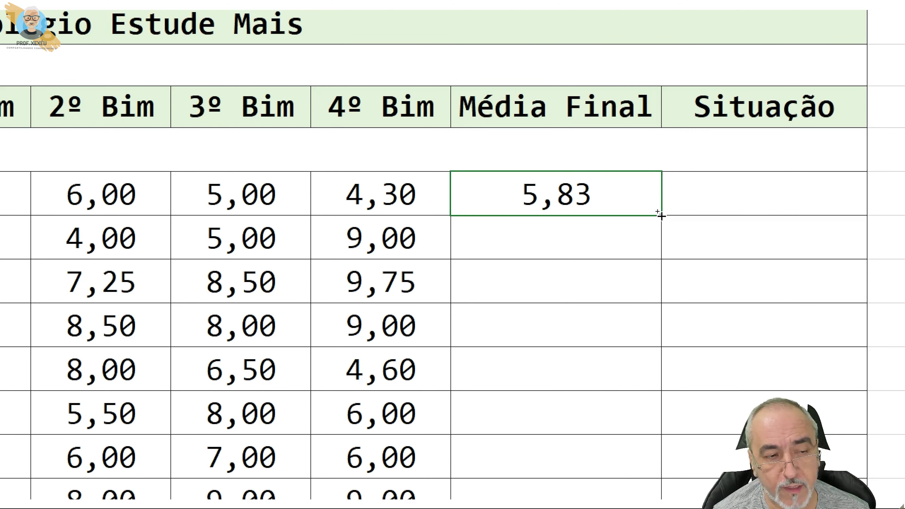
pyautogui.moveTo(661, 216); pyautogui.dragTo(661, 457)
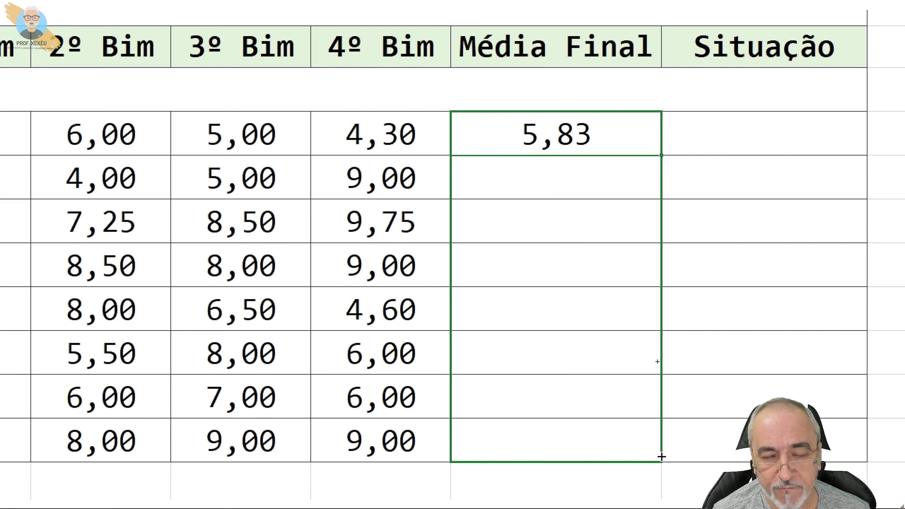
pyautogui.moveTo(661, 456); pyautogui.dragTo(661, 458)
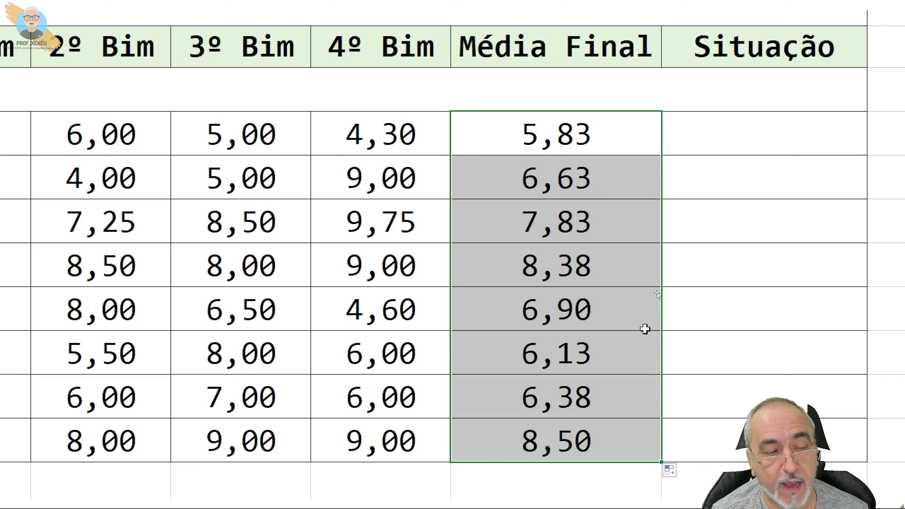
pyautogui.click(562, 131)
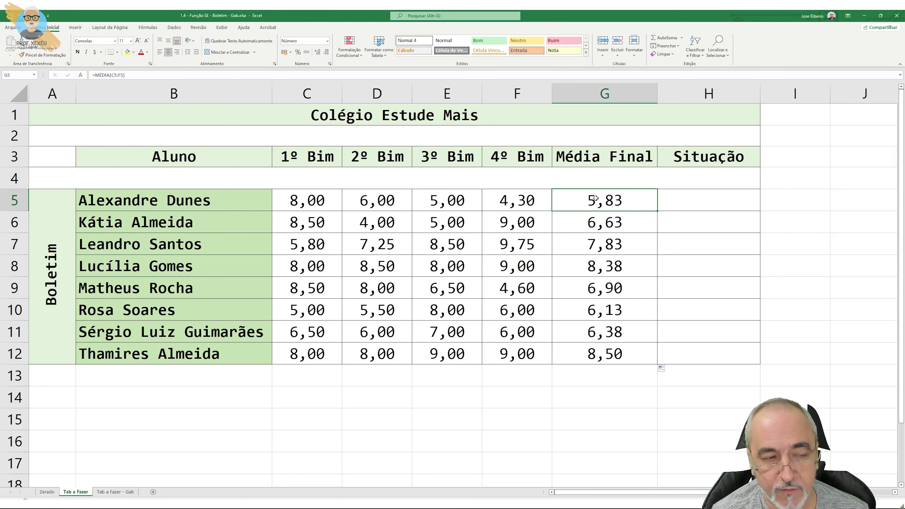
# Begin a SE formula in the first student's Situação cell, H5, with the logical test G5>=7
pyautogui.click(686, 198)
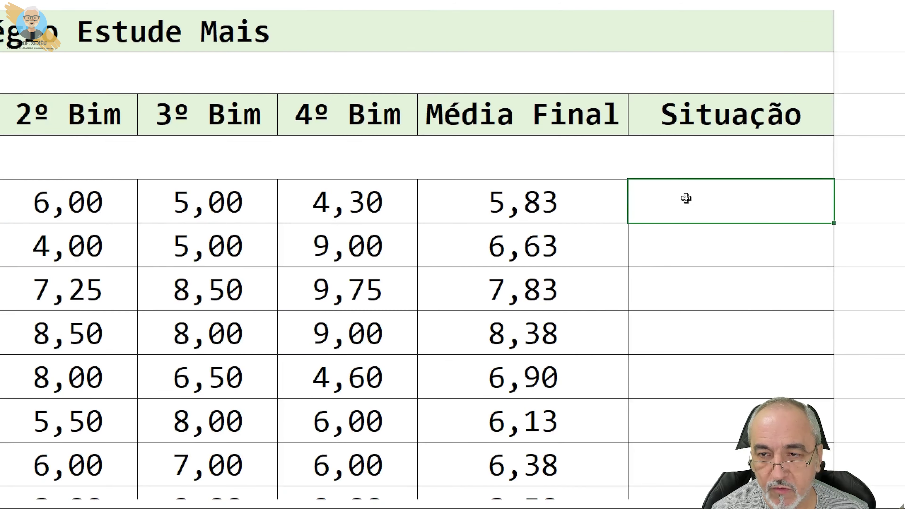
pyautogui.write('=d')
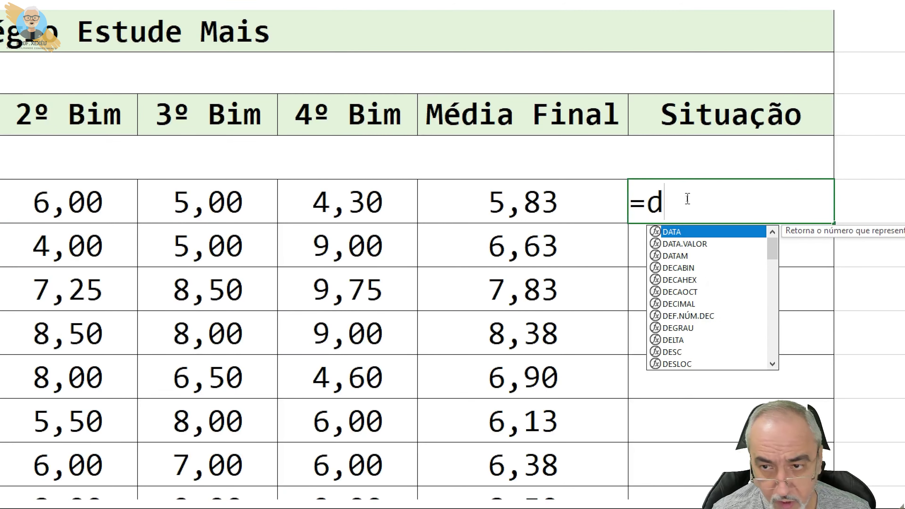
pyautogui.press('BackSpace')
pyautogui.write('se(')
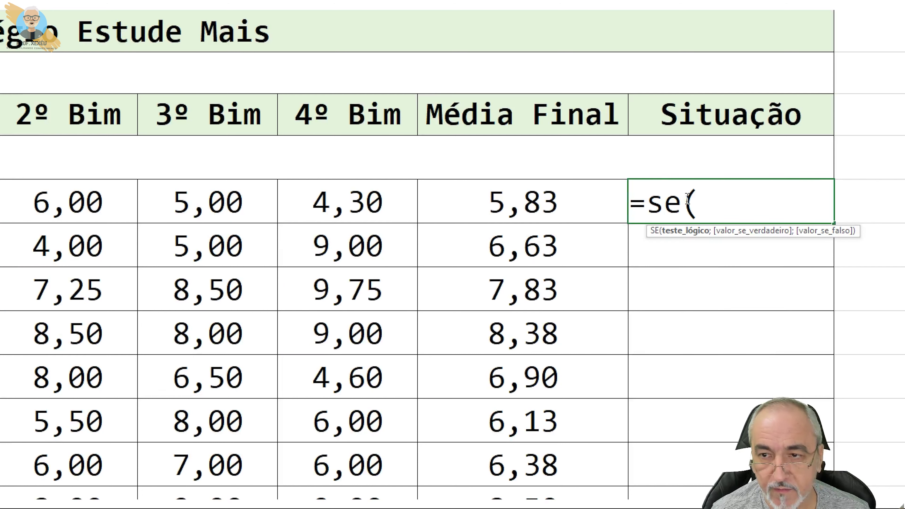
pyautogui.click(536, 205)
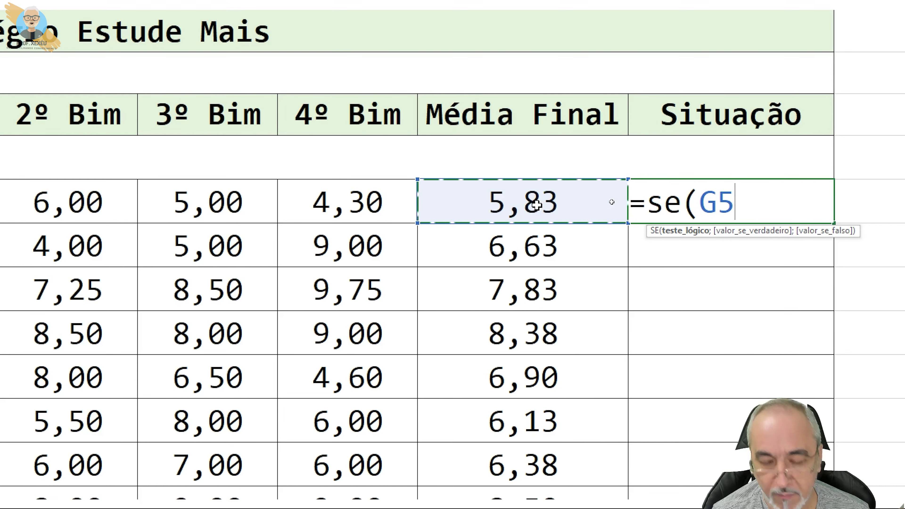
pyautogui.write('>=7;')
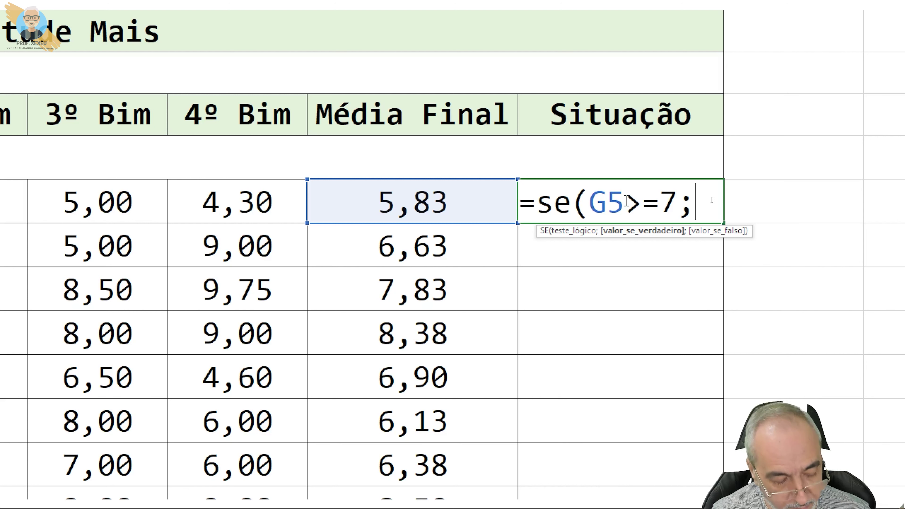
pyautogui.write('Apro')
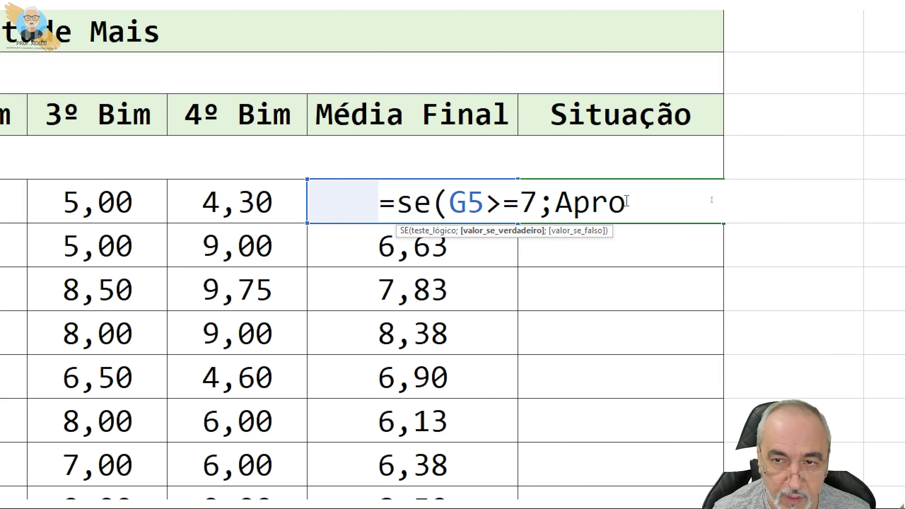
pyautogui.press('BackSpace')
pyautogui.press('BackSpace')
pyautogui.press('BackSpace')
pyautogui.press('BackSpace')
pyautogui.press('BackSpace')
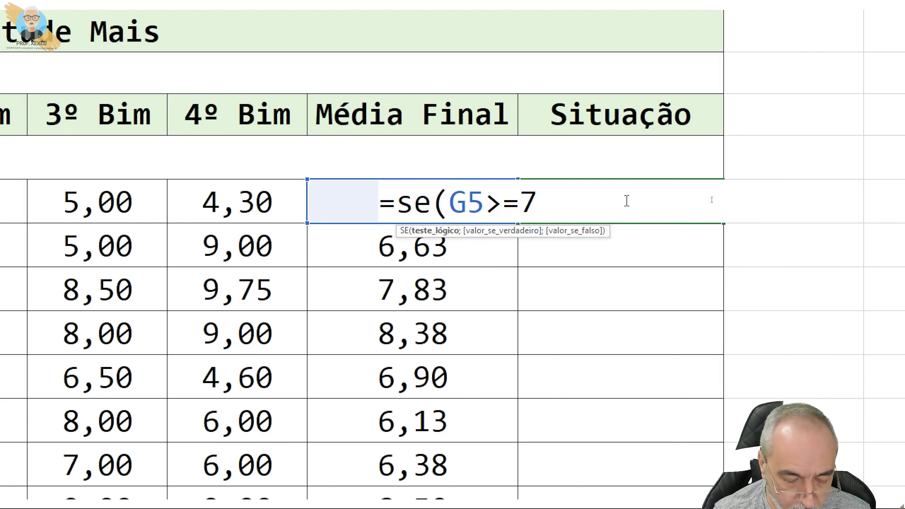
# Complete the SE formula in H5 to return "Aprovado" when the test is true and "Reprovado" when it is false
pyautogui.write(';"')
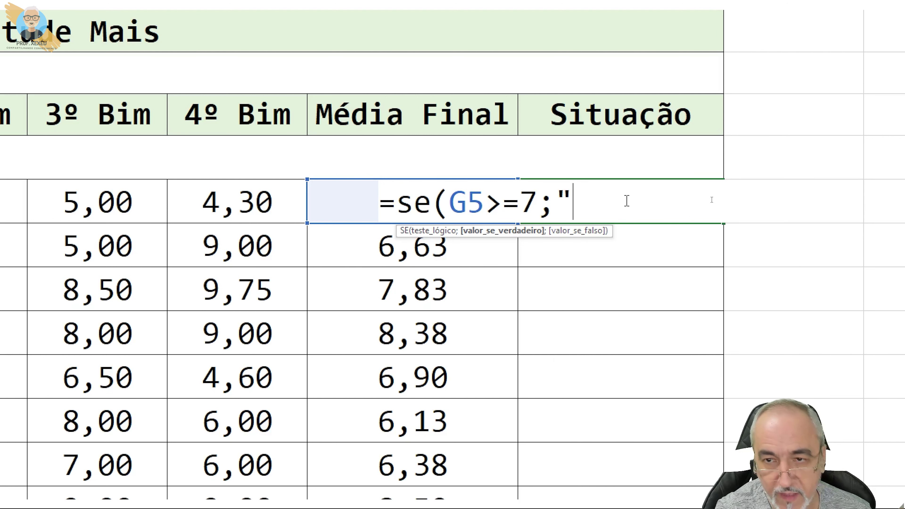
pyautogui.write('Aprova')
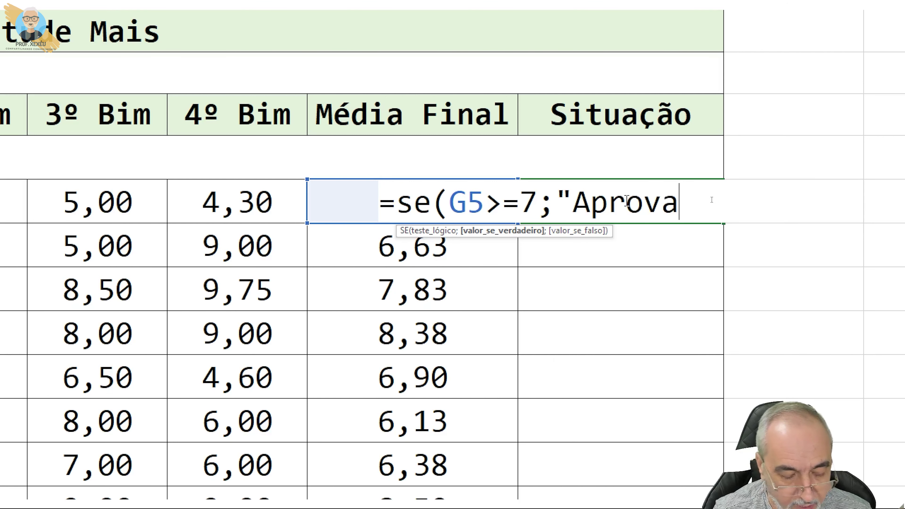
pyautogui.write('do"')
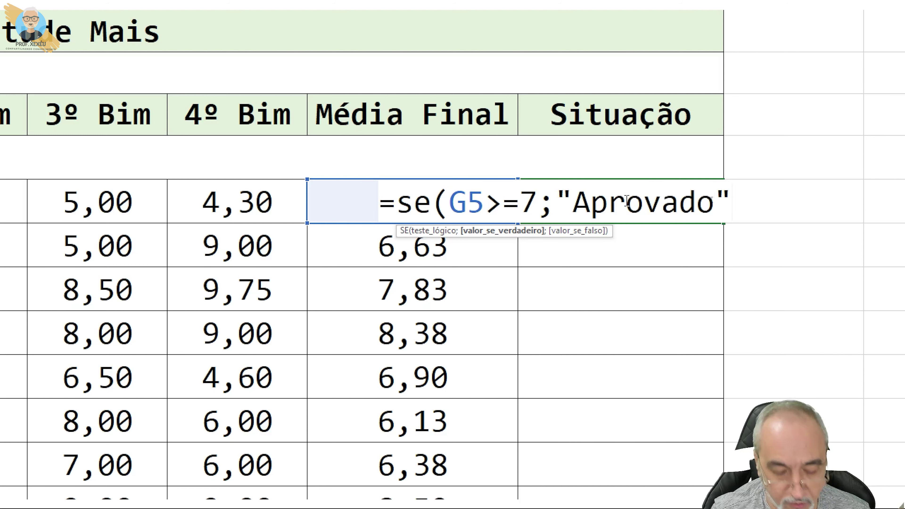
pyautogui.write(';')
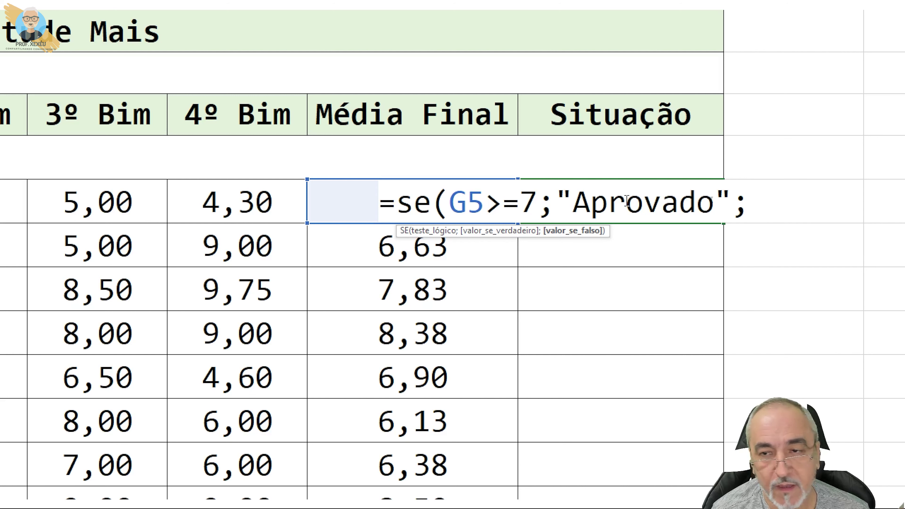
pyautogui.write('"')
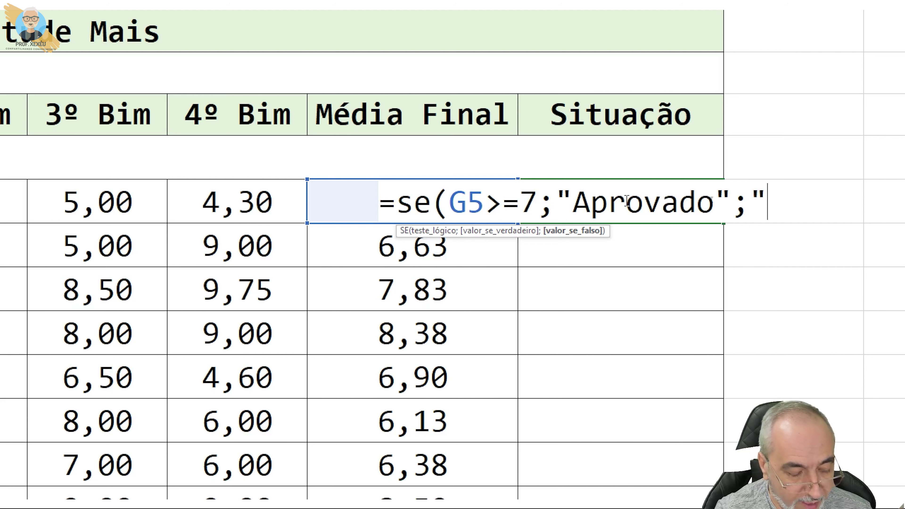
pyautogui.write('Reprova')
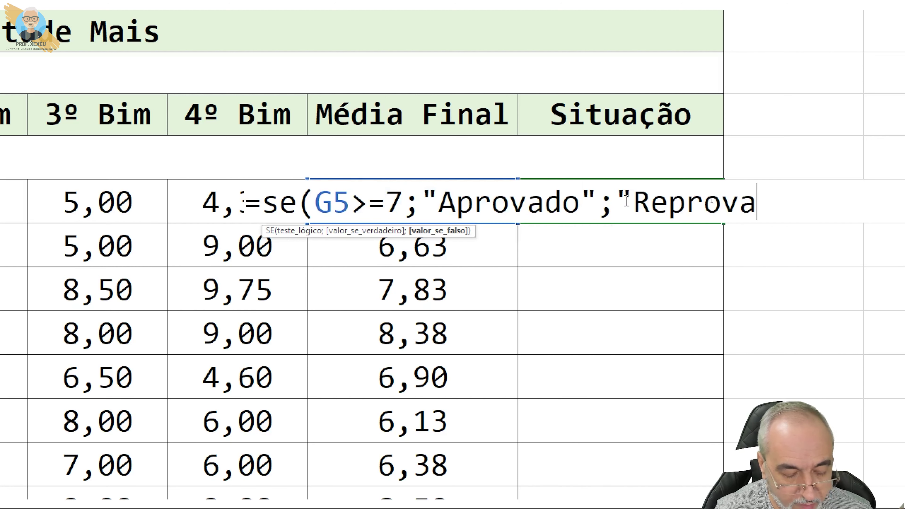
pyautogui.write('do')
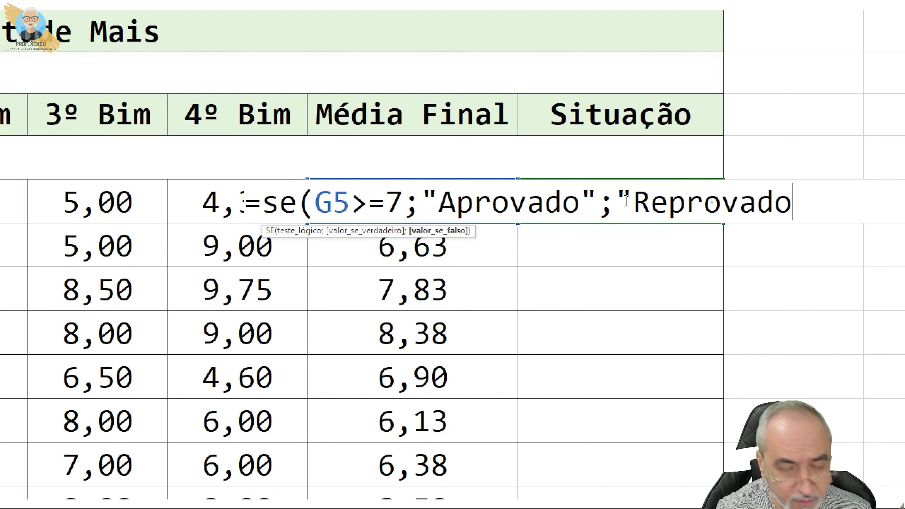
pyautogui.write('")')
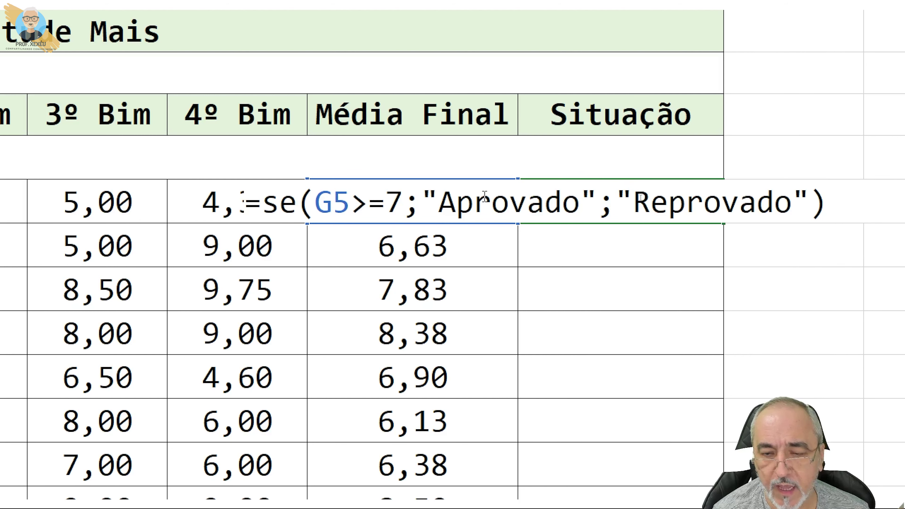
pyautogui.press('Return')
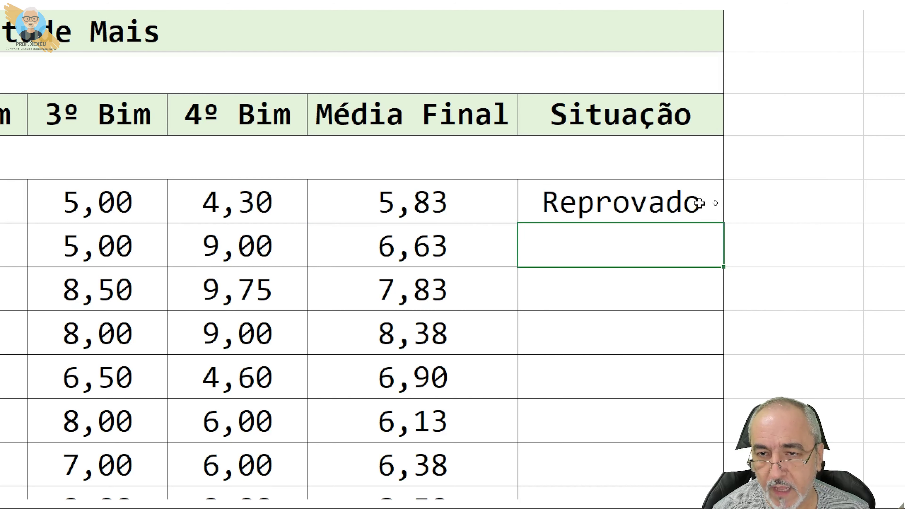
pyautogui.click(633, 206)
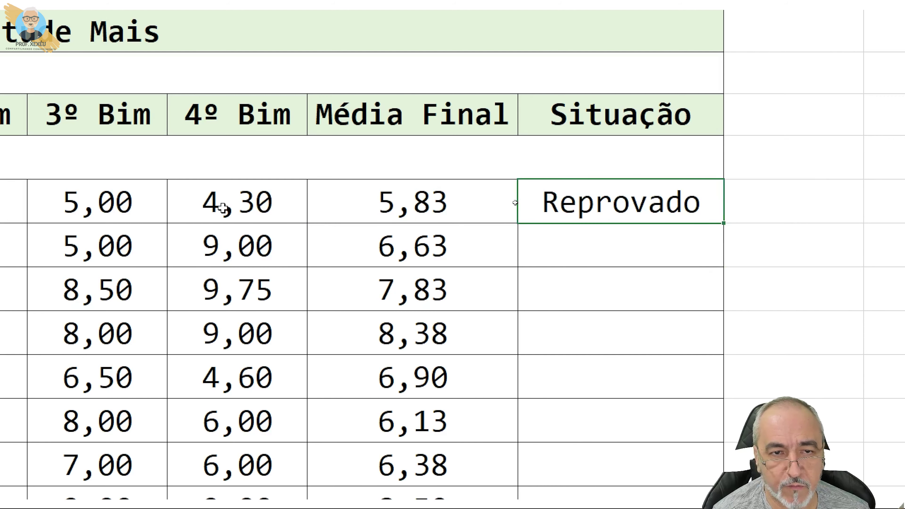
# Test the SE formula by entering 10 as the first student's 4º Bim grade in F5
pyautogui.click(234, 206)
pyautogui.write('10')
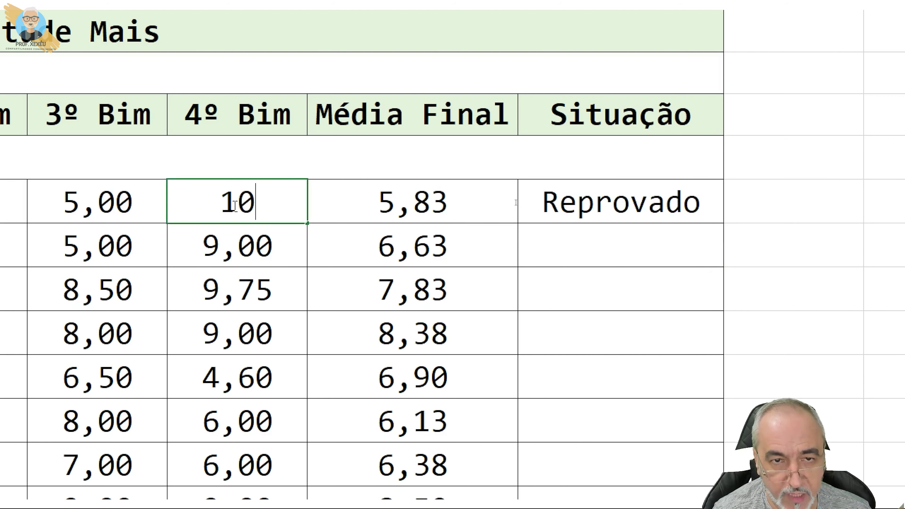
pyautogui.press('Return')
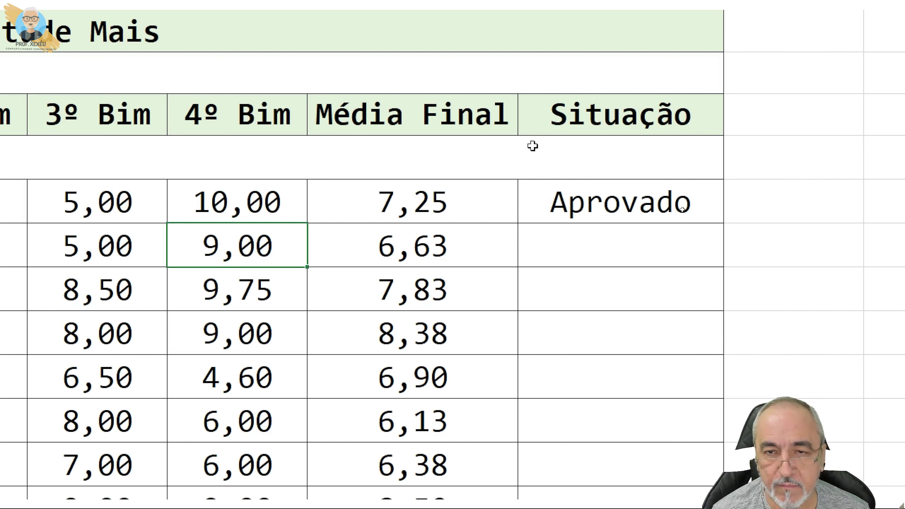
pyautogui.click(683, 202)
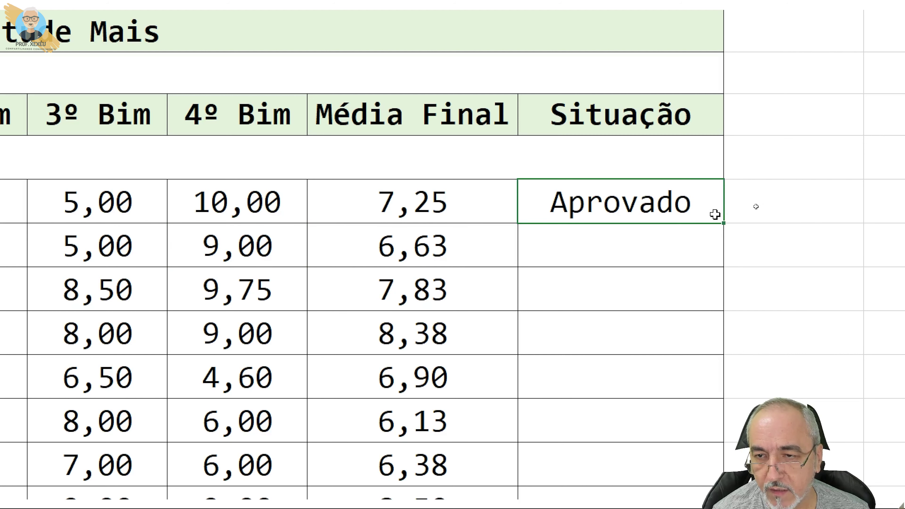
# Try filling the SE formula from H5 down the Situação column to H12, and undo the fill
pyautogui.moveTo(723, 226); pyautogui.dragTo(709, 408)
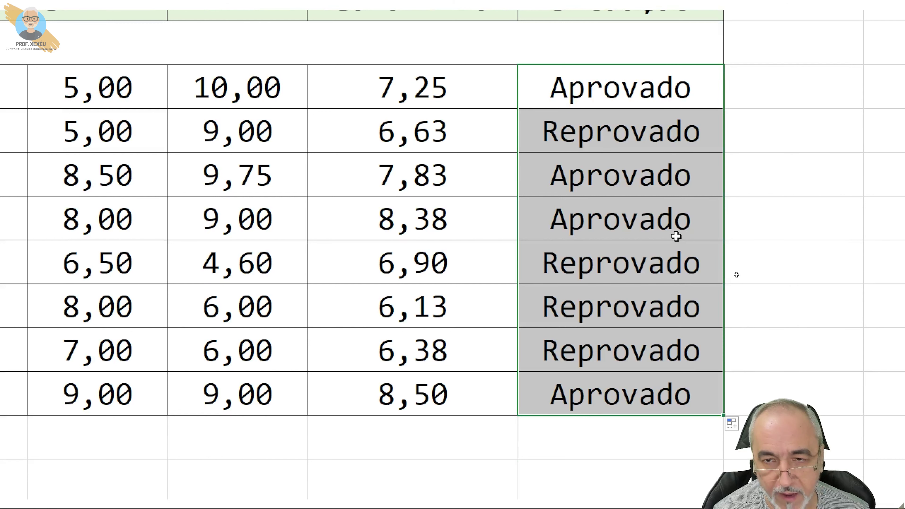
pyautogui.hotkey('ctrl', 'z')
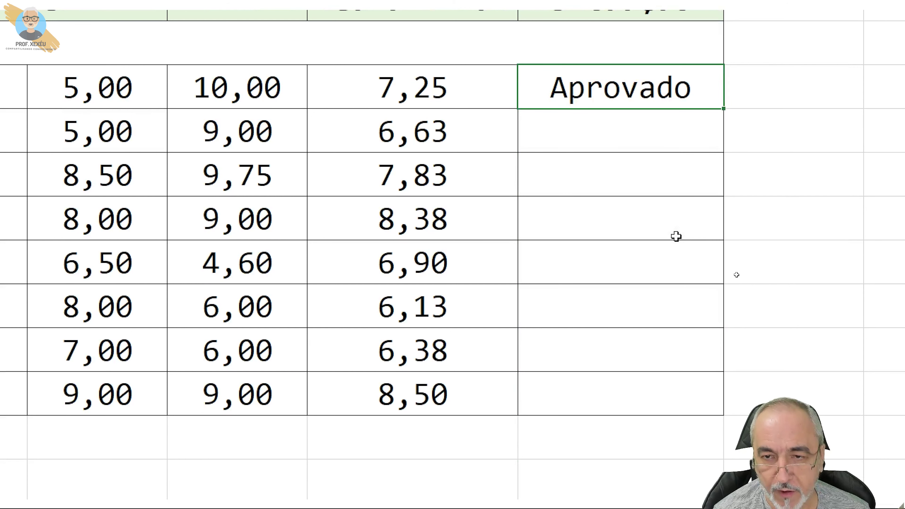
pyautogui.write('Z')
pyautogui.press('Escape')
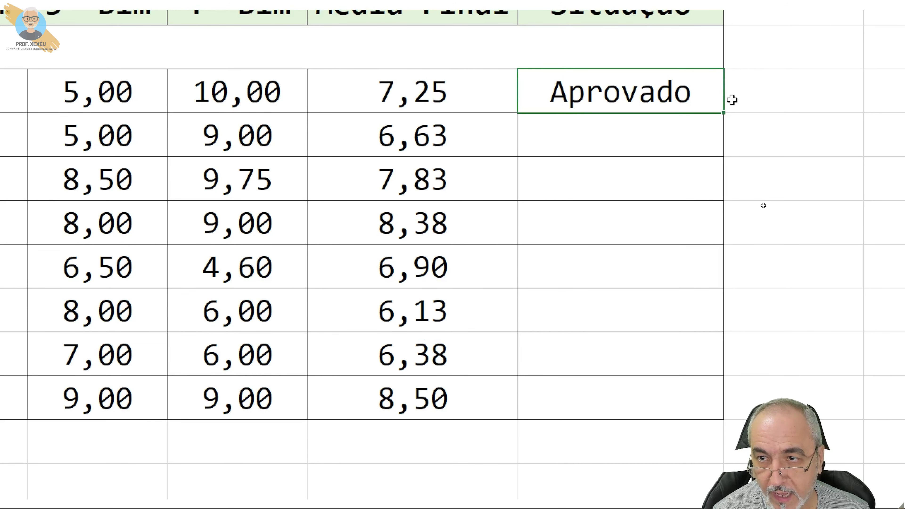
# Copy the SE formula from H5 down to H12 for the remaining students
pyautogui.moveTo(725, 113); pyautogui.dragTo(741, 406)
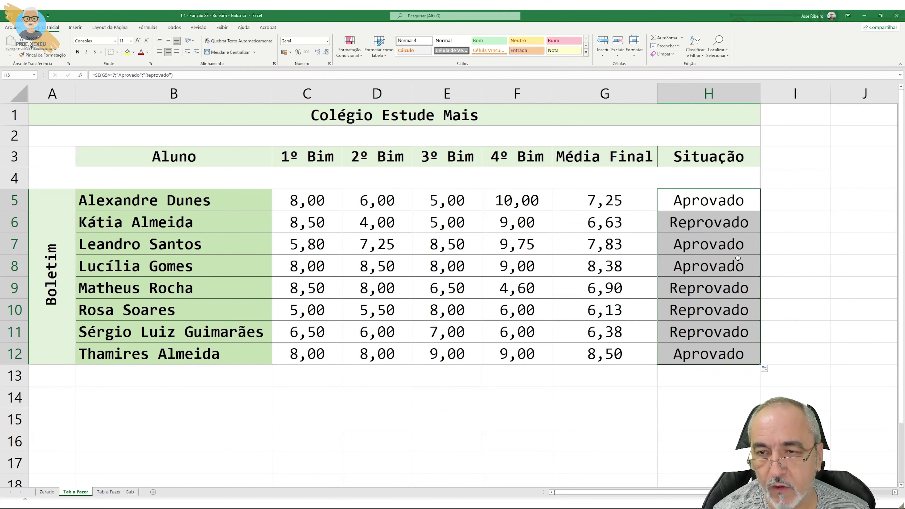
pyautogui.click(711, 209)
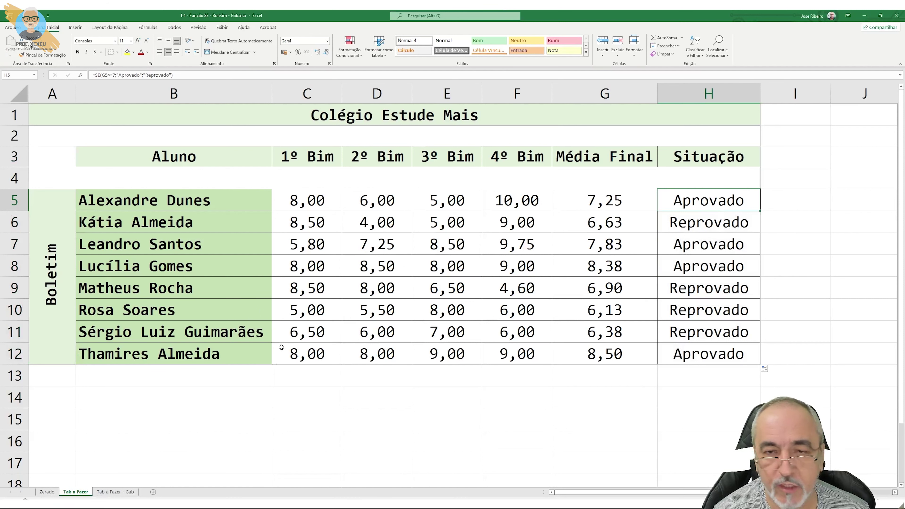
# Test the copied SE formula by entering 0 as the 3º Bim grade in E8, and undo the change
pyautogui.click(422, 270)
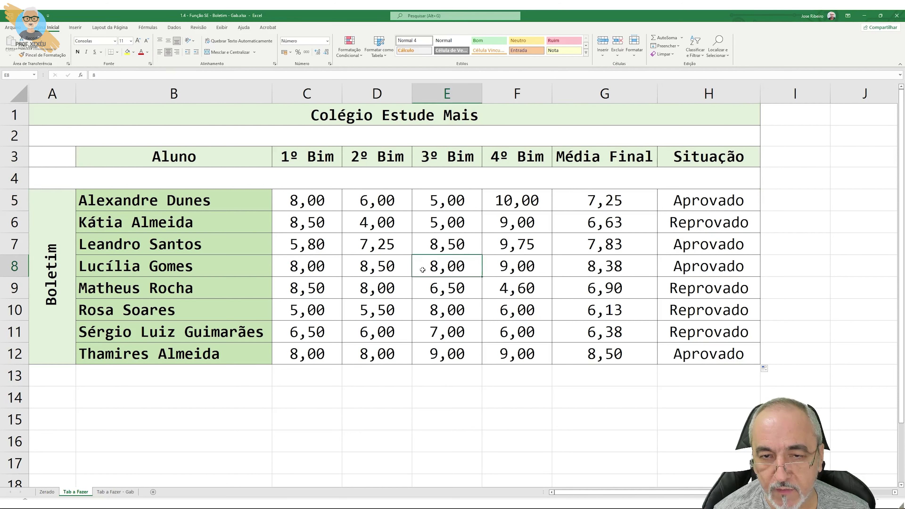
pyautogui.press('F2')
pyautogui.press('BackSpace')
pyautogui.write('0')
pyautogui.press('Return')
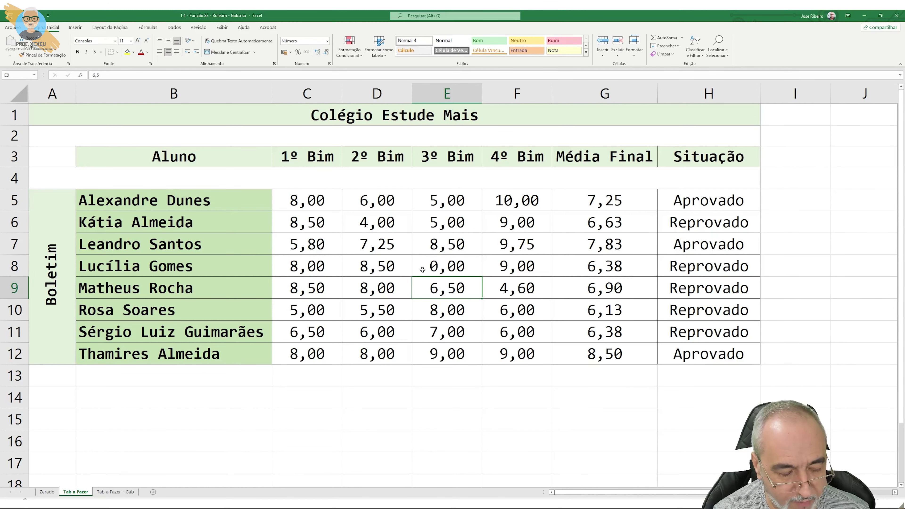
pyautogui.hotkey('ctrl', 'z')
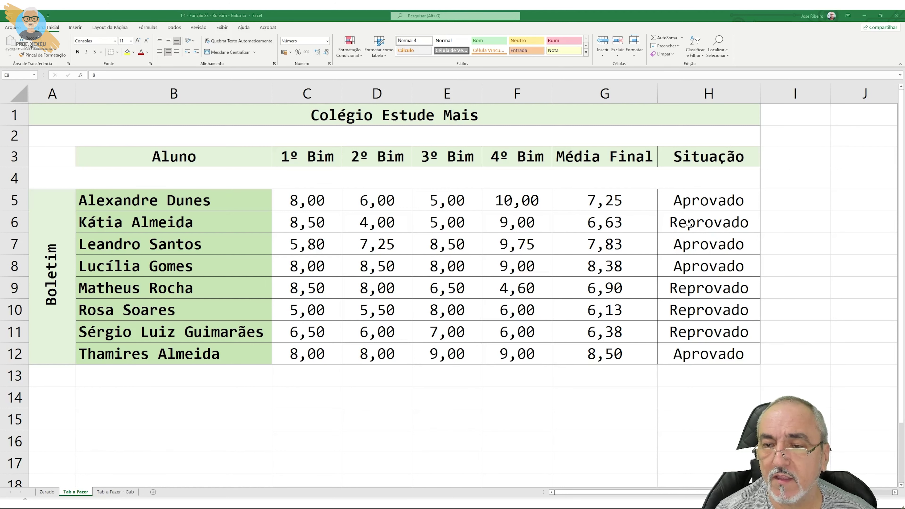
# Colour the text of the Reprovado results in H6 and H9 red
pyautogui.click(688, 205)
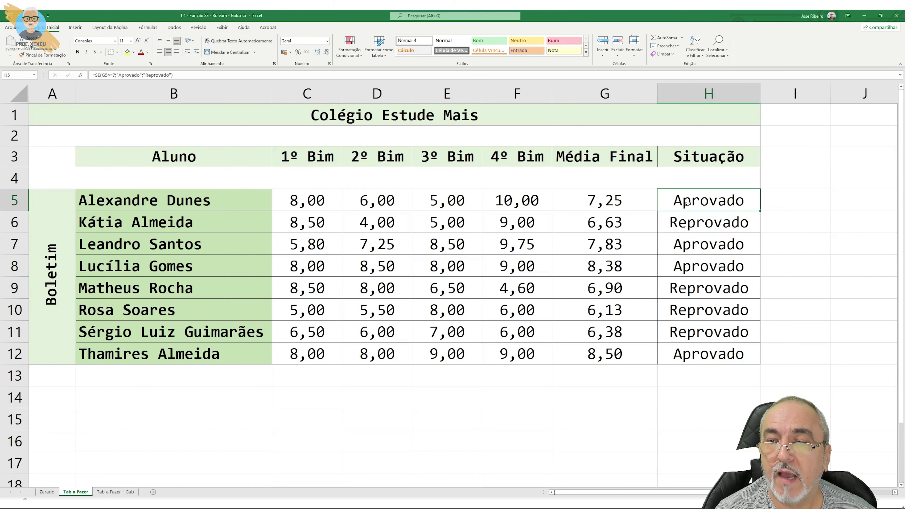
pyautogui.click(687, 221)
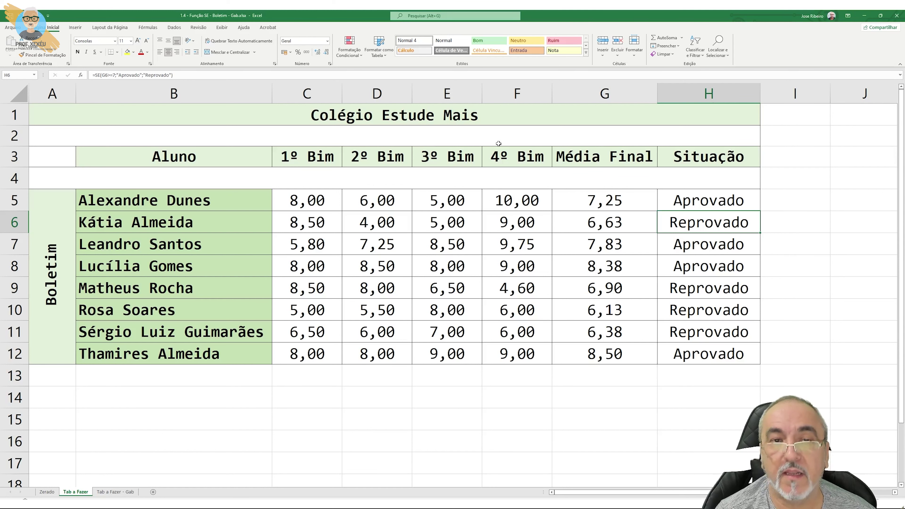
pyautogui.click(141, 53)
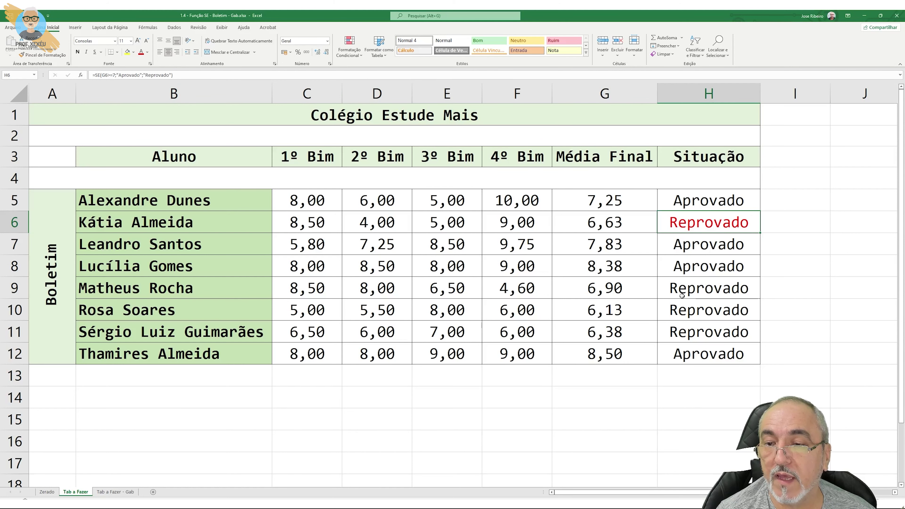
pyautogui.click(672, 285)
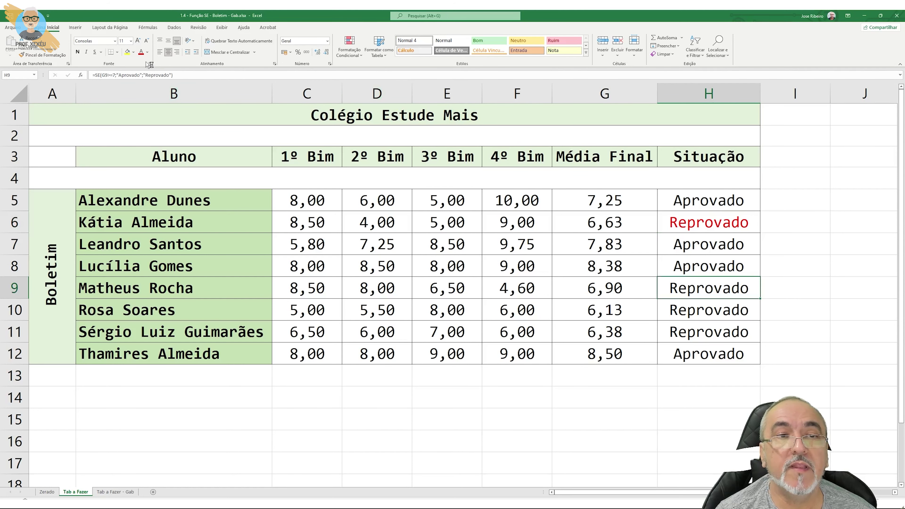
pyautogui.click(141, 52)
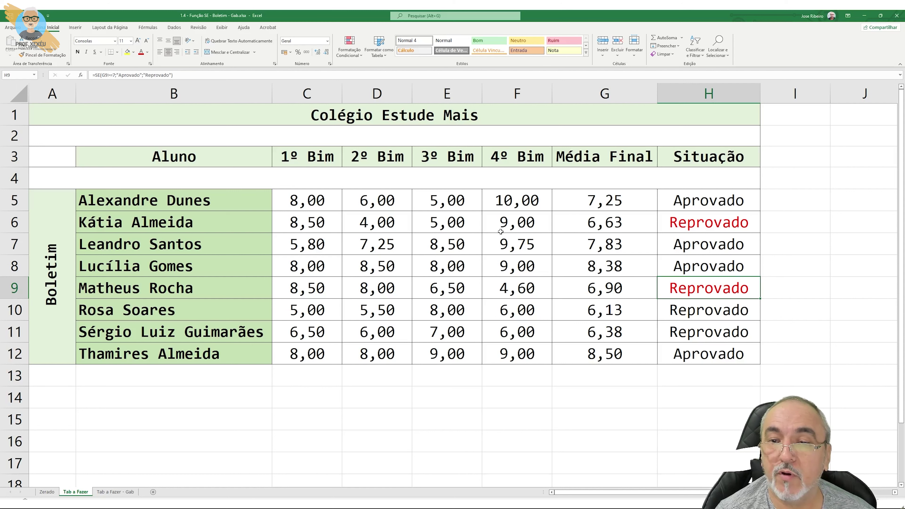
# Test the manually coloured row by entering 0 as the 4º Bim grade in F6, and restore the grade to 9
pyautogui.click(511, 223)
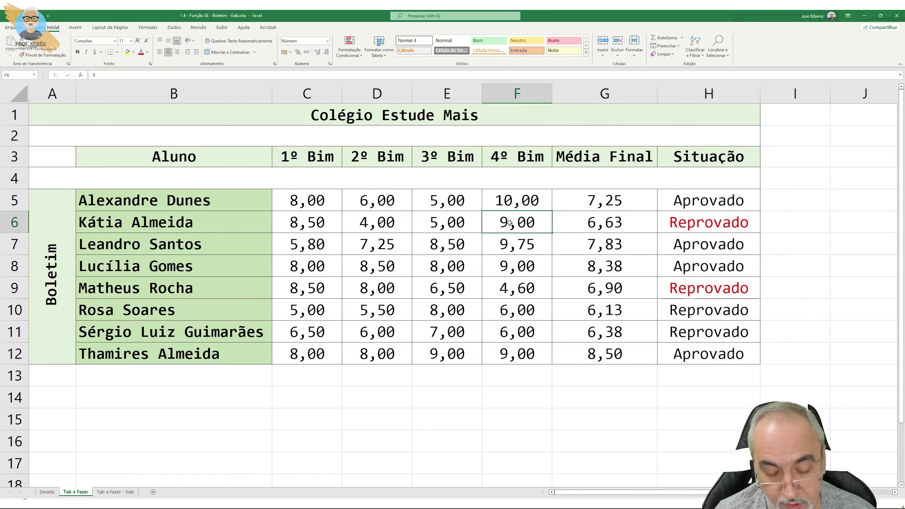
pyautogui.write('0')
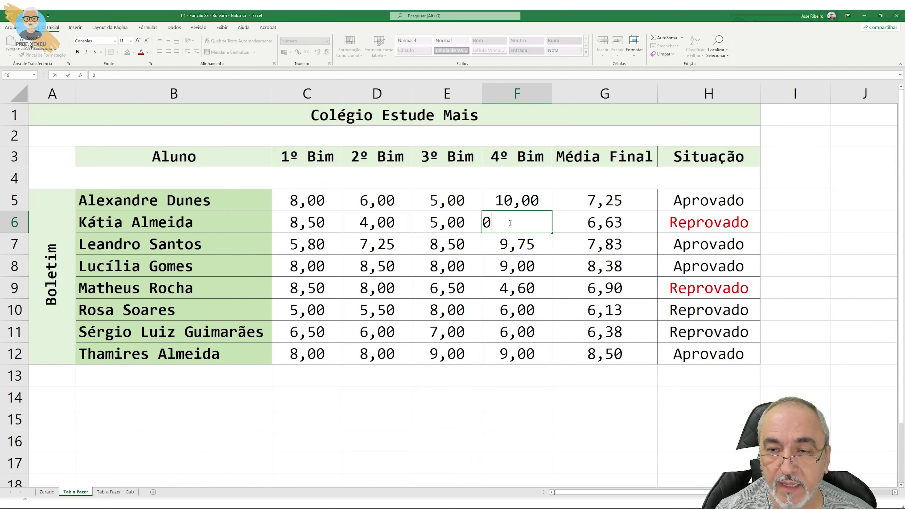
pyautogui.press('Return')
pyautogui.click(509, 223)
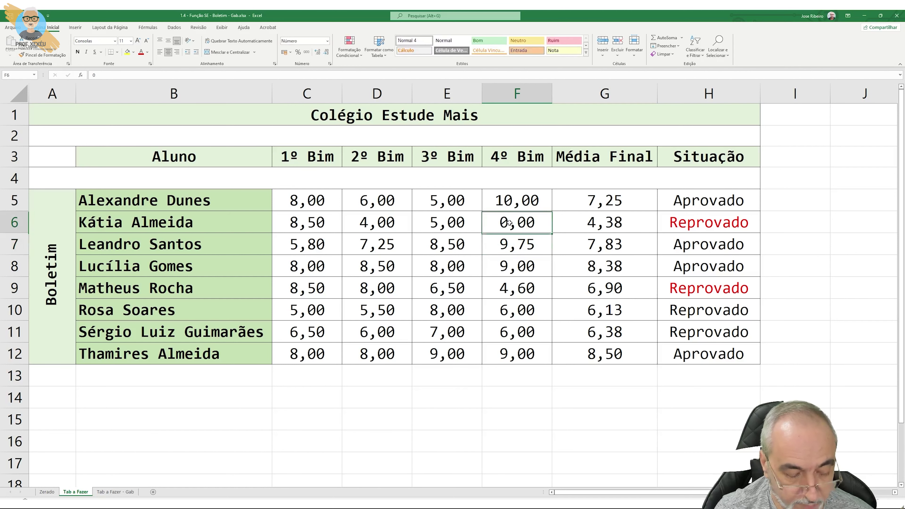
pyautogui.write('9')
pyautogui.hotkey('ctrl', 'Return')
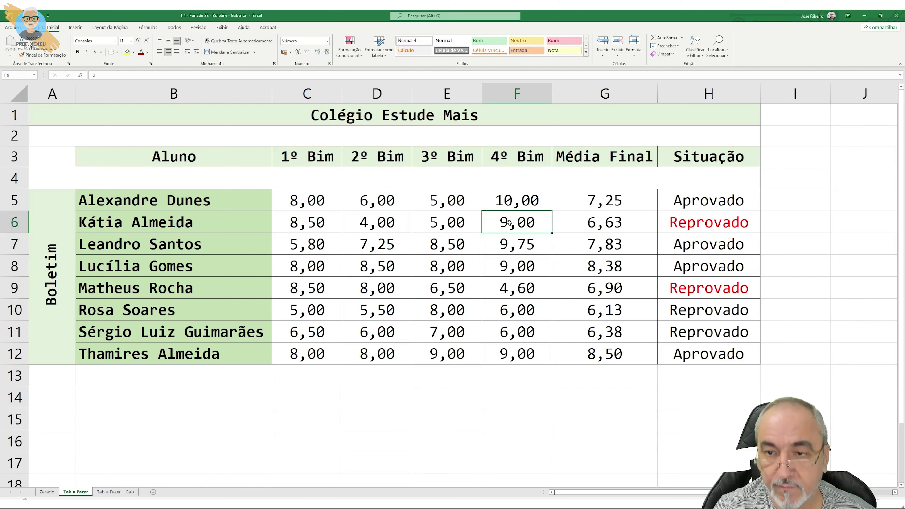
# Set the first student's 4º Bim grade in F5 to 0 and check the font colour of the result in H5
pyautogui.click(530, 201)
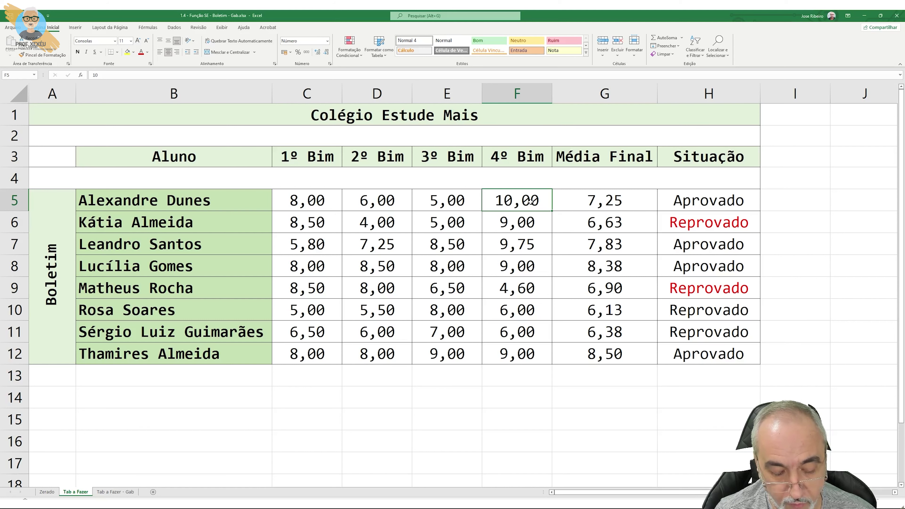
pyautogui.write('0')
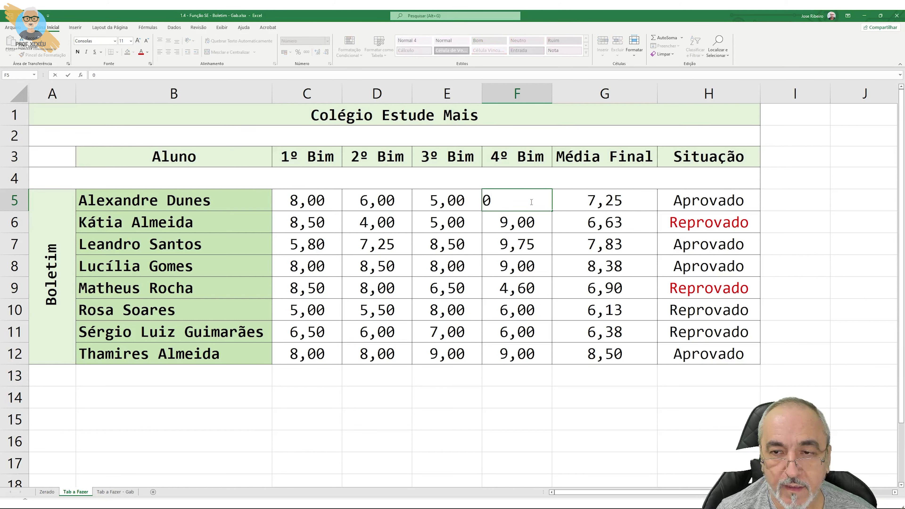
pyautogui.press('Return')
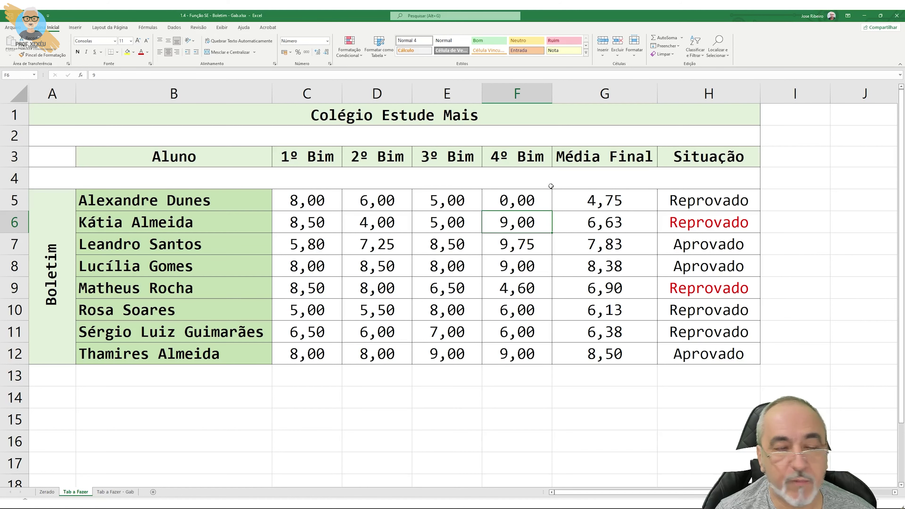
pyautogui.click(691, 196)
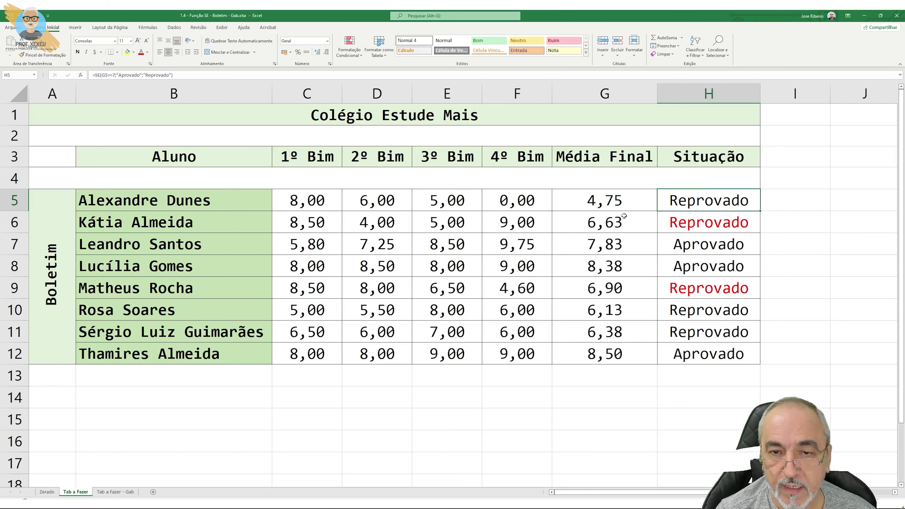
# Test the manual red colouring by setting the second student's 2º Bim grade in D6 to 10
pyautogui.click(367, 223)
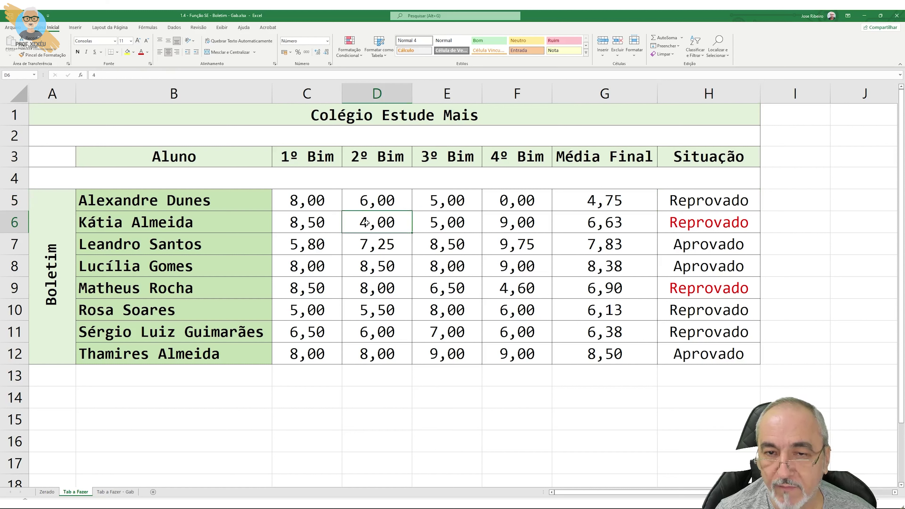
pyautogui.write('10')
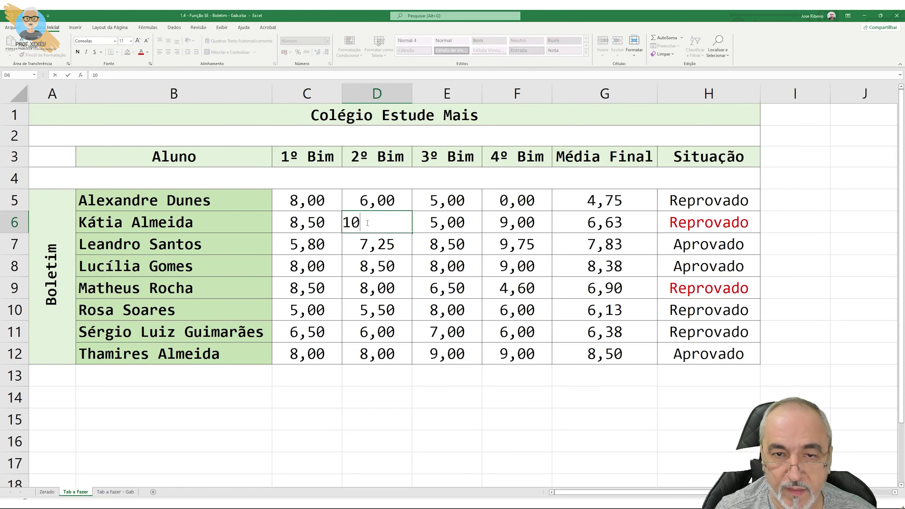
pyautogui.press('Return')
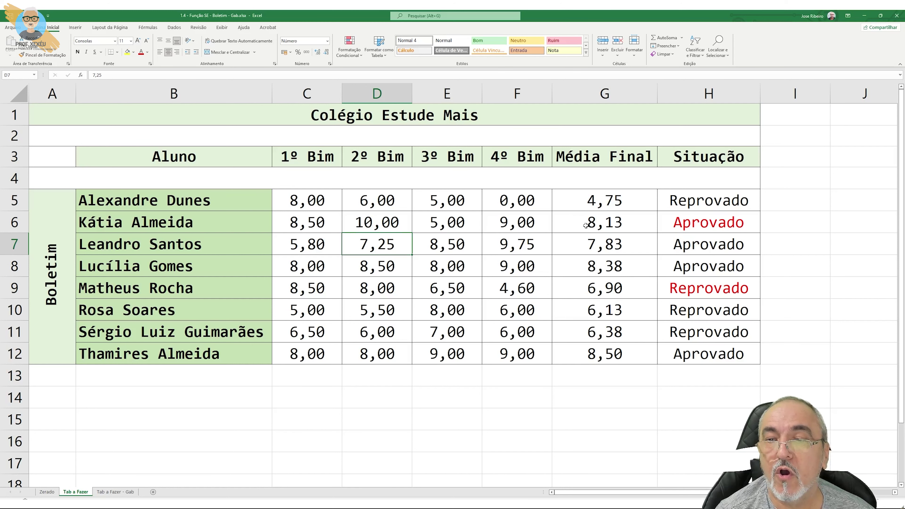
# Reset the font colour of the Situação results in H5:H12 to black
pyautogui.moveTo(687, 206); pyautogui.dragTo(697, 361)
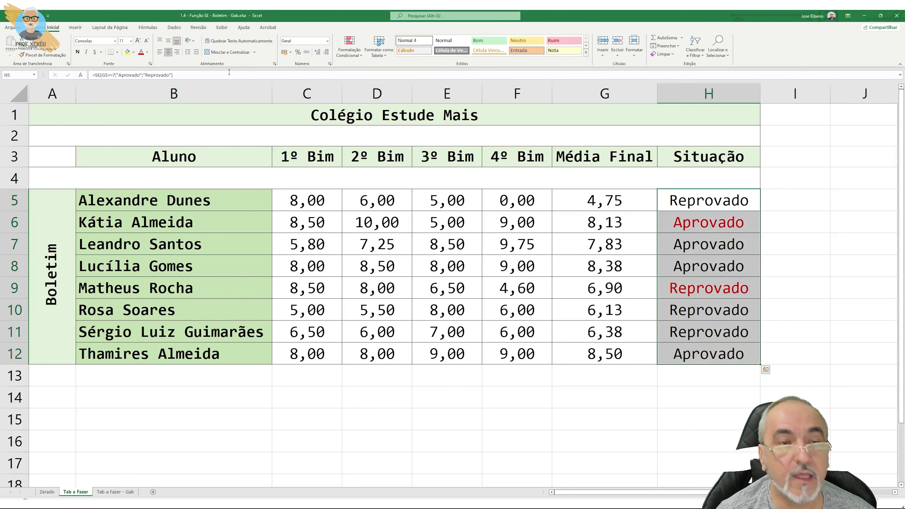
pyautogui.click(147, 52)
pyautogui.click(161, 61)
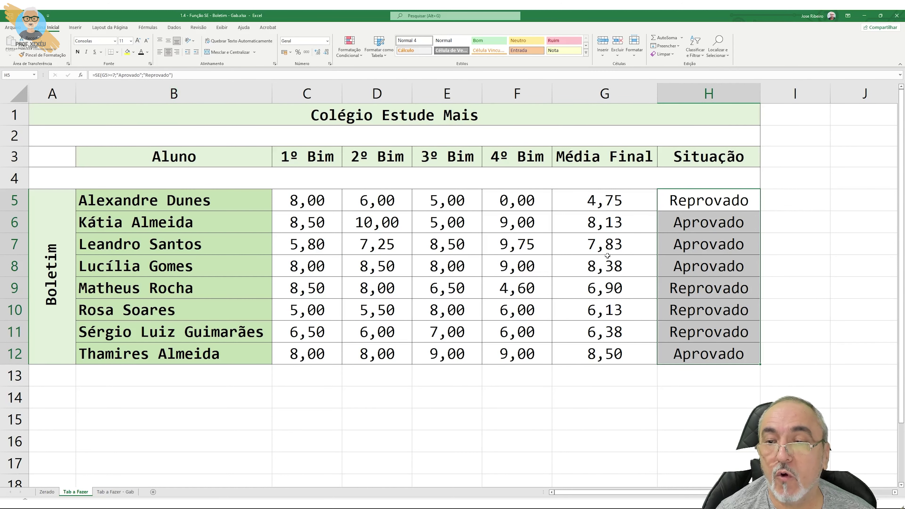
pyautogui.click(711, 228)
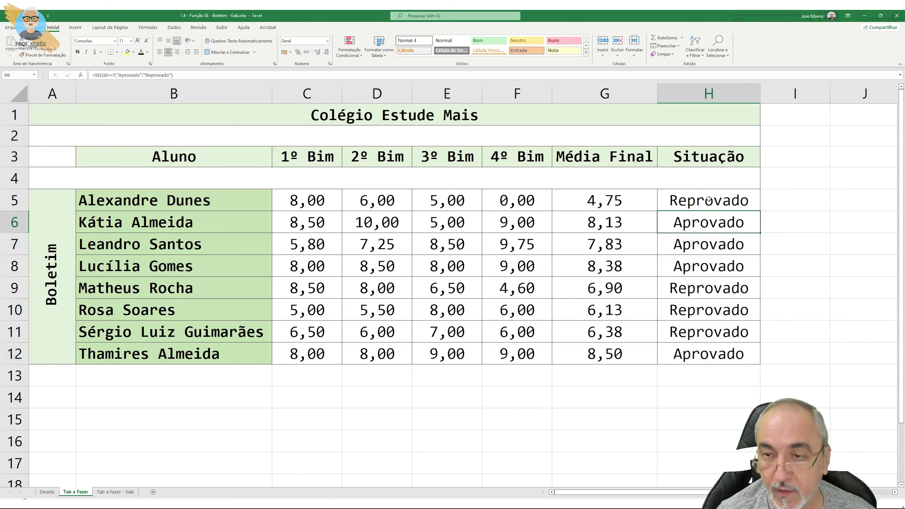
# Start an É Igual a conditional formatting rule on the Situação results in H5:H12, matching the text Reprovado
pyautogui.moveTo(708, 200); pyautogui.dragTo(693, 355)
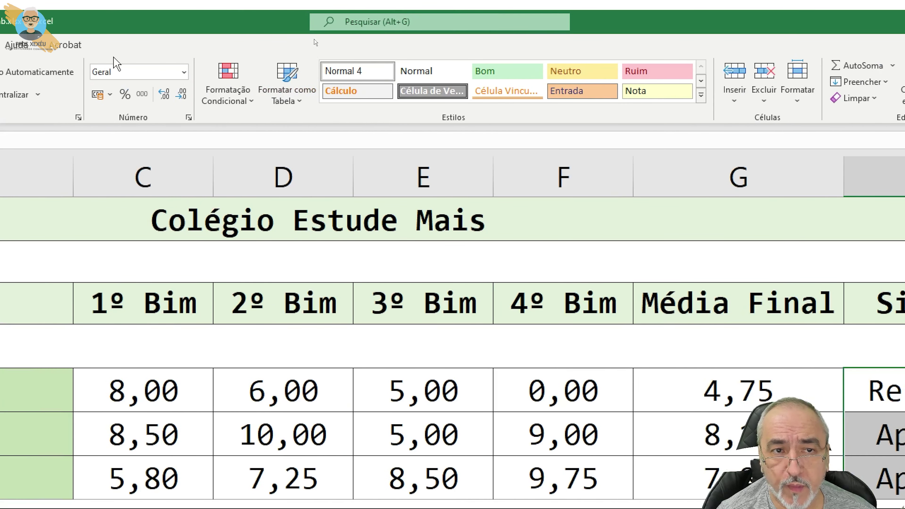
pyautogui.click(251, 102)
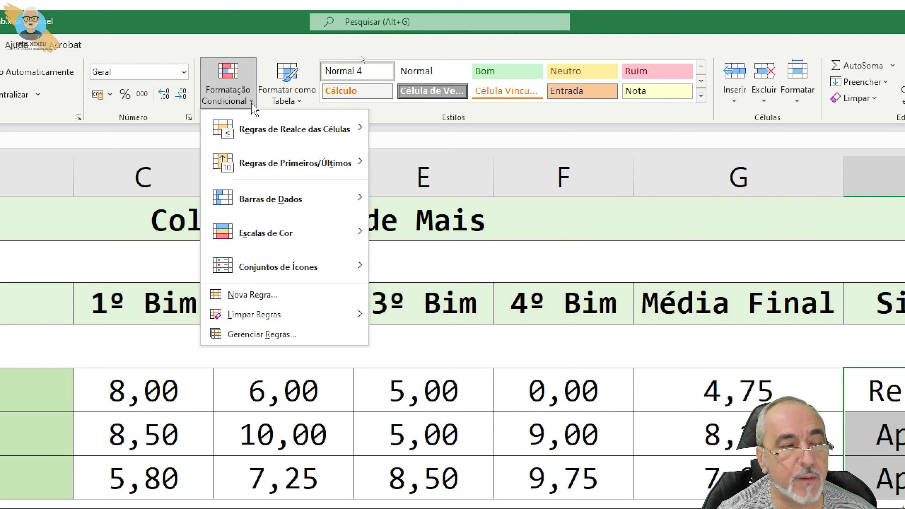
pyautogui.moveTo(292, 146)
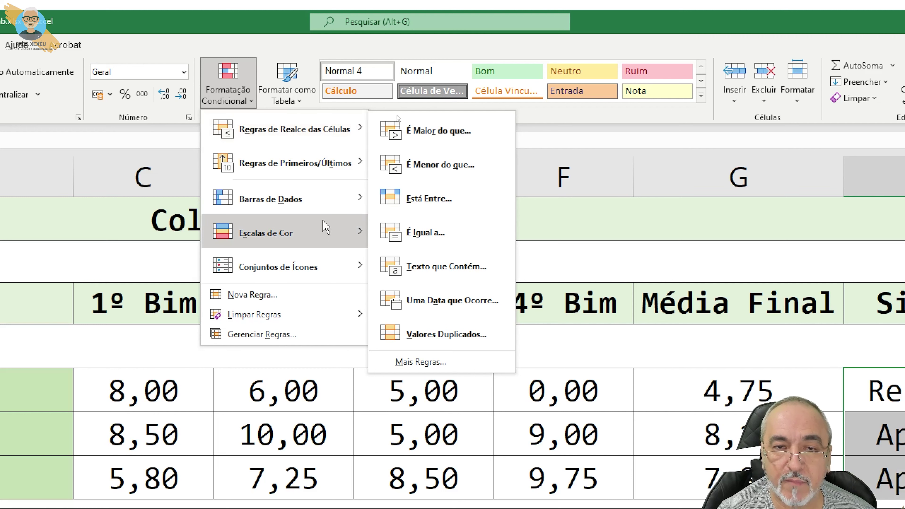
pyautogui.moveTo(321, 166)
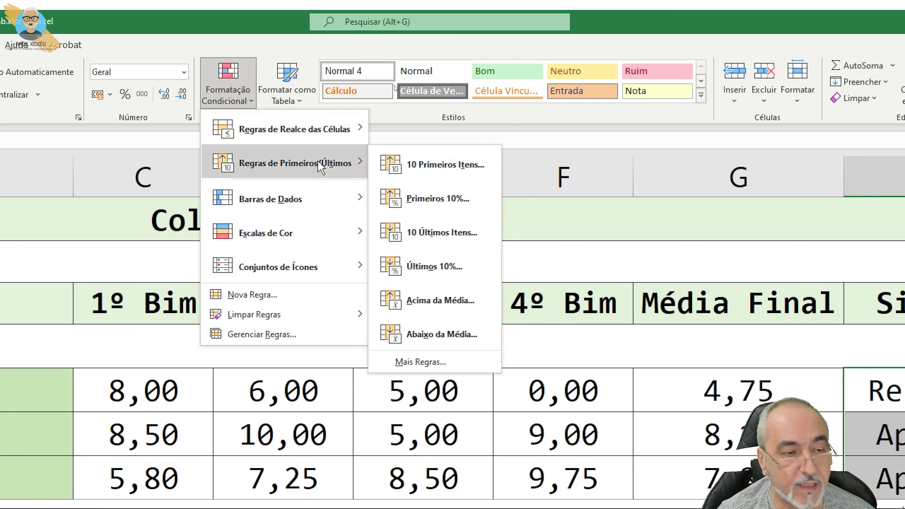
pyautogui.moveTo(337, 114)
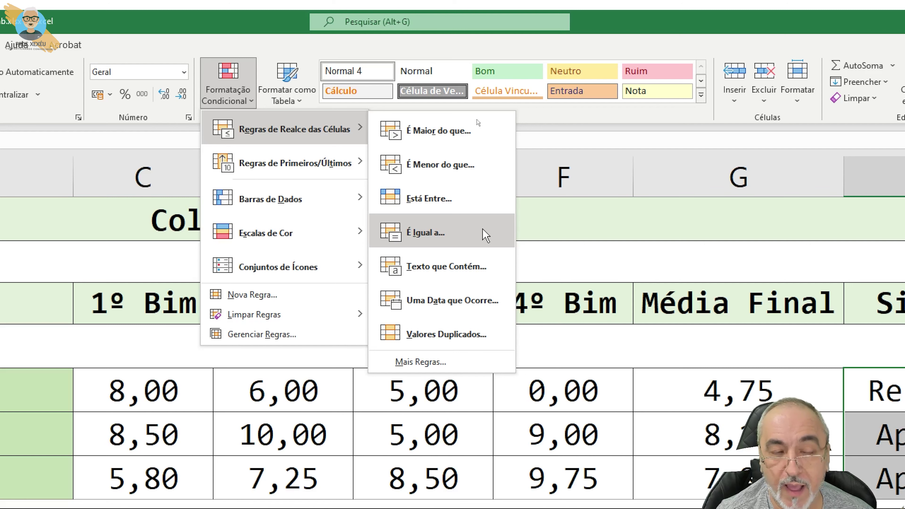
pyautogui.click(486, 235)
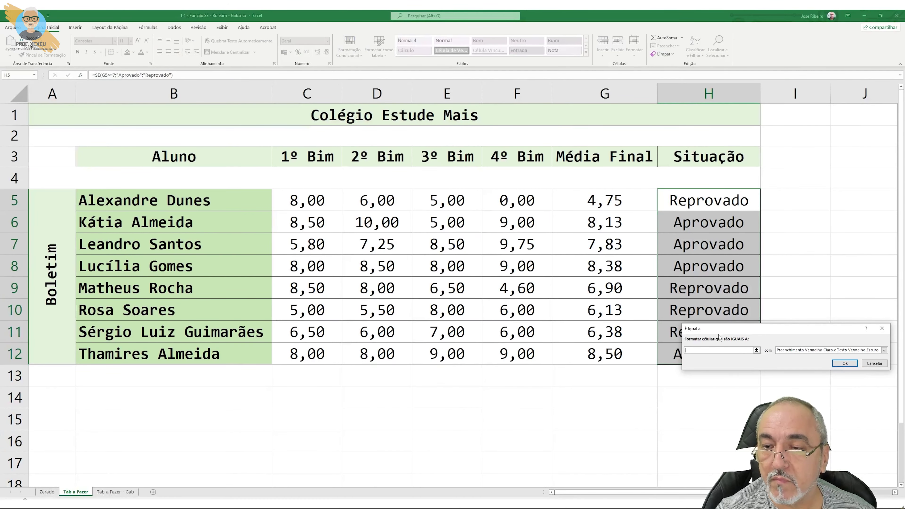
pyautogui.moveTo(719, 334); pyautogui.dragTo(473, 191)
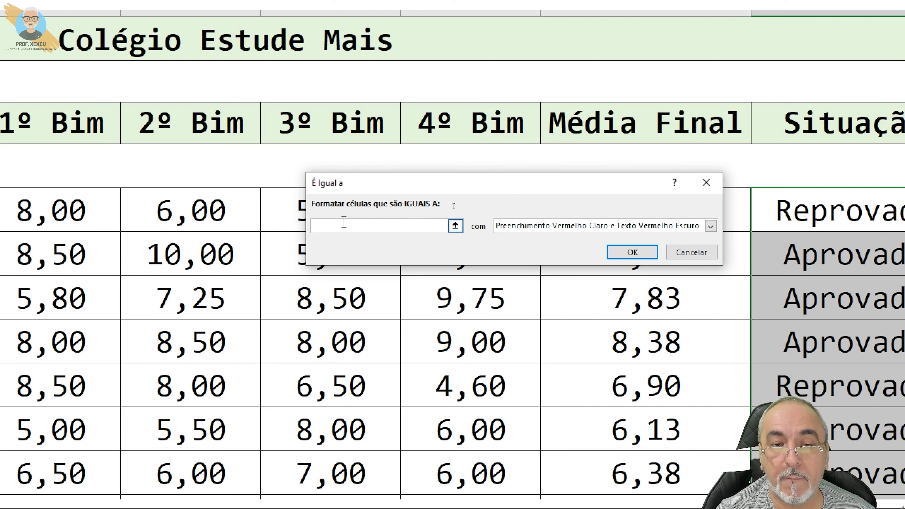
pyautogui.write('Reprov')
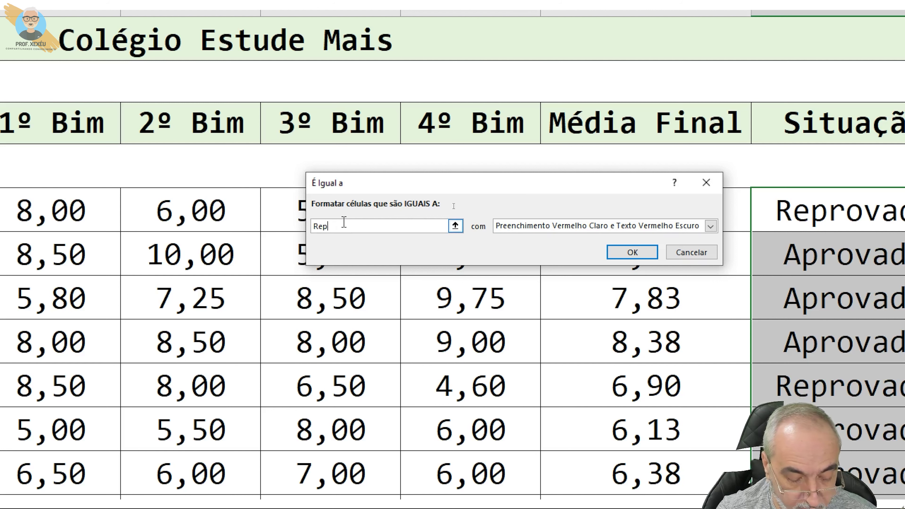
pyautogui.write('ado')
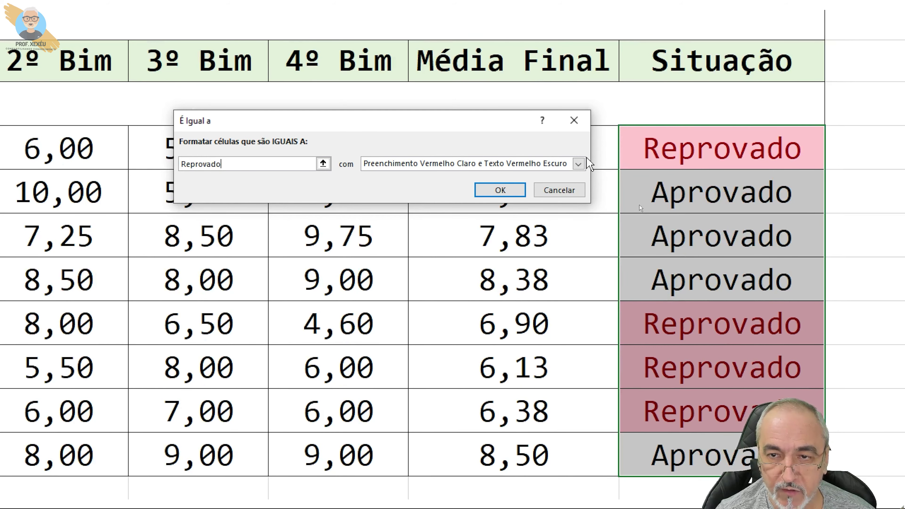
# Choose Texto Vermelho as the format for cells equal to Reprovado and apply the rule
pyautogui.click(578, 164)
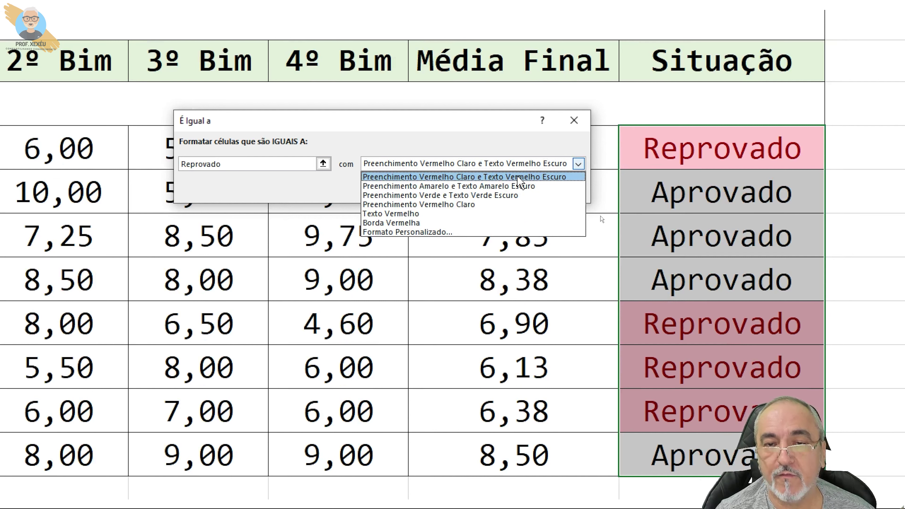
pyautogui.click(422, 213)
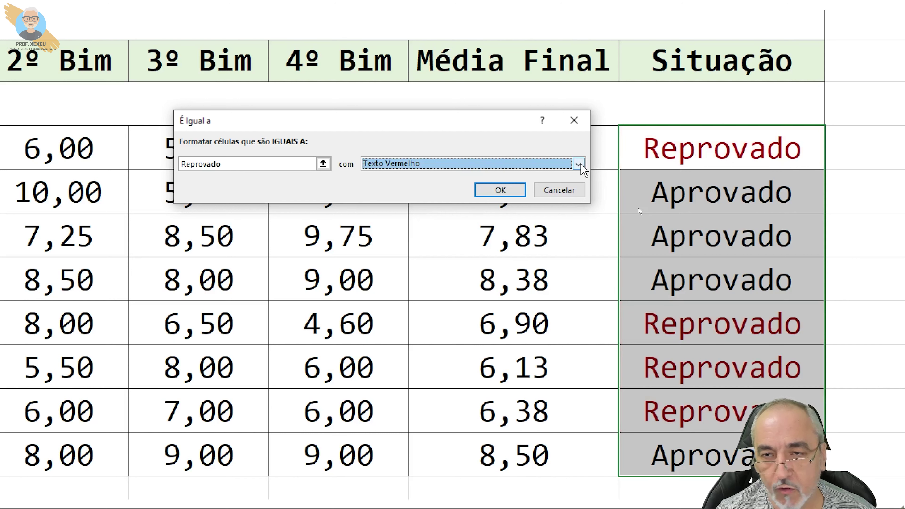
pyautogui.click(578, 164)
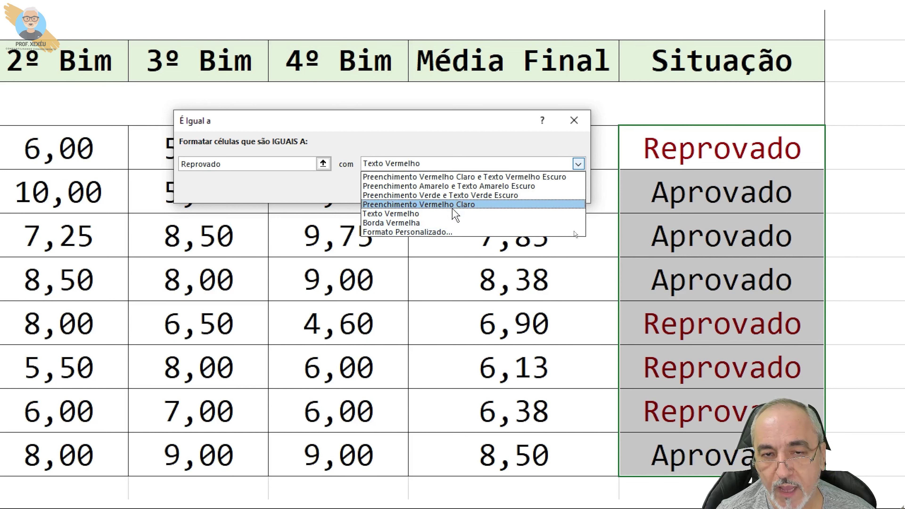
pyautogui.click(456, 214)
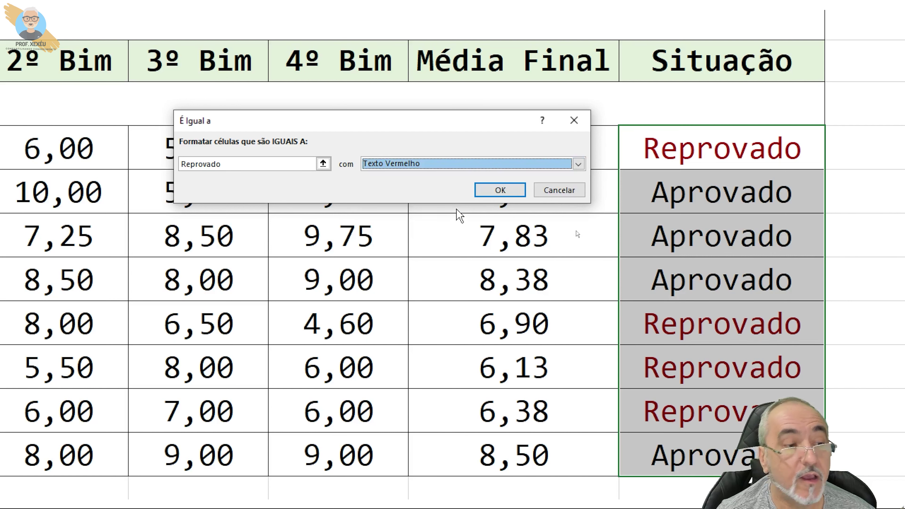
pyautogui.click(501, 188)
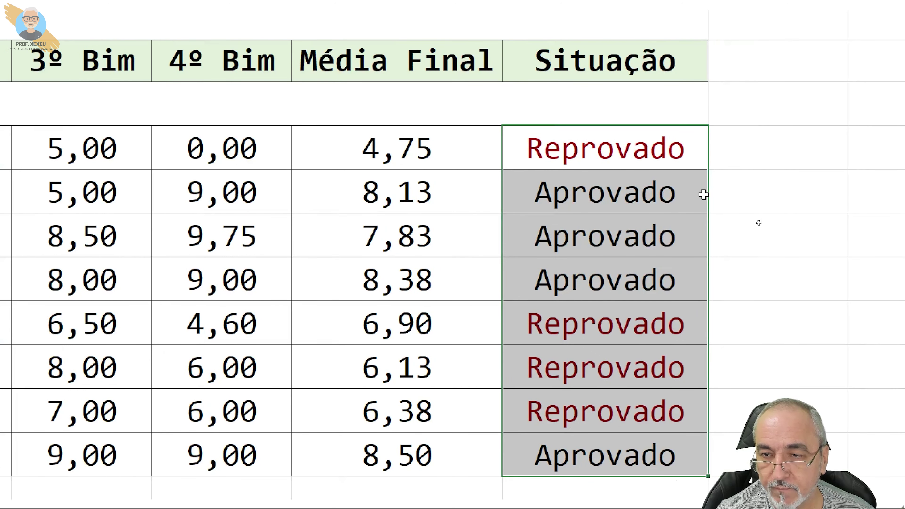
pyautogui.click(727, 192)
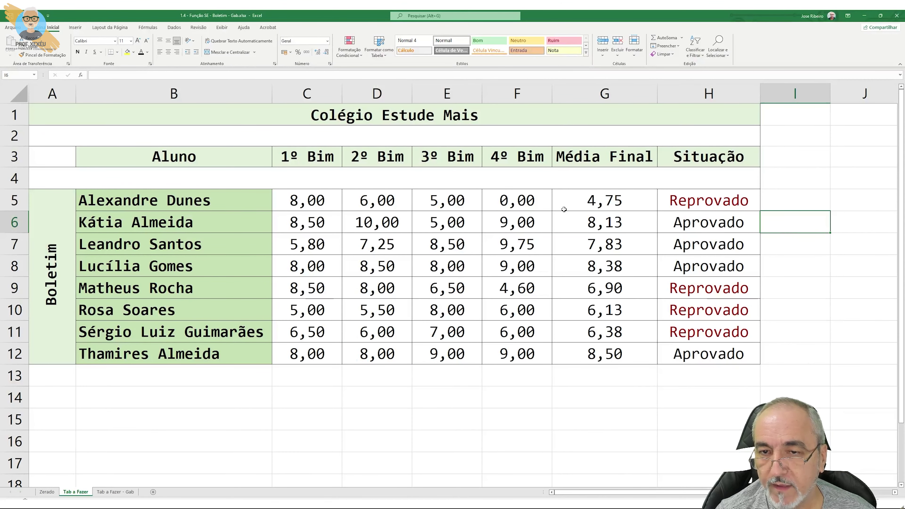
# Test the conditional formatting by setting the first student's 4º Bim grade in F5 to 10
pyautogui.click(532, 202)
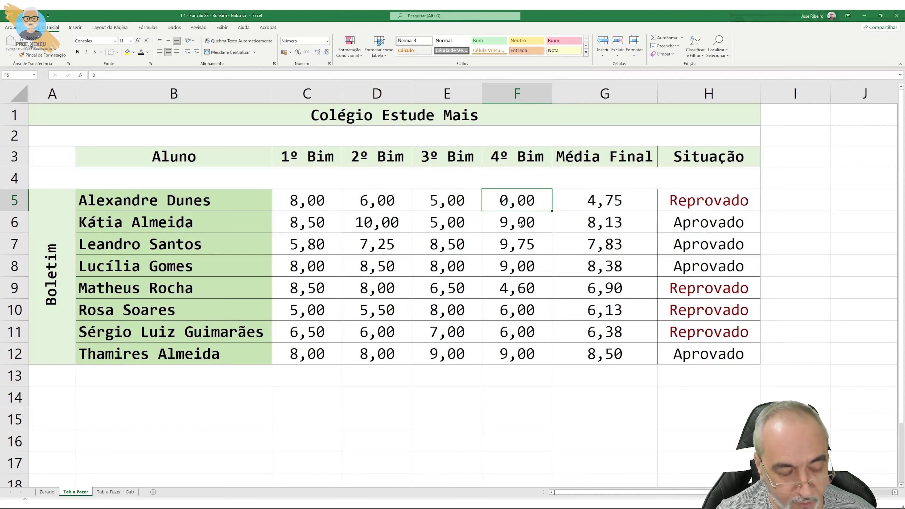
pyautogui.write('10')
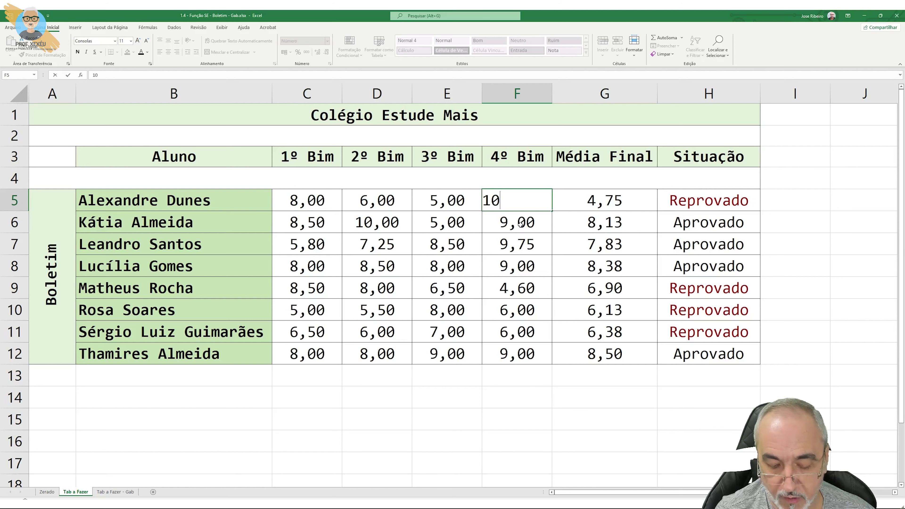
pyautogui.press('Return')
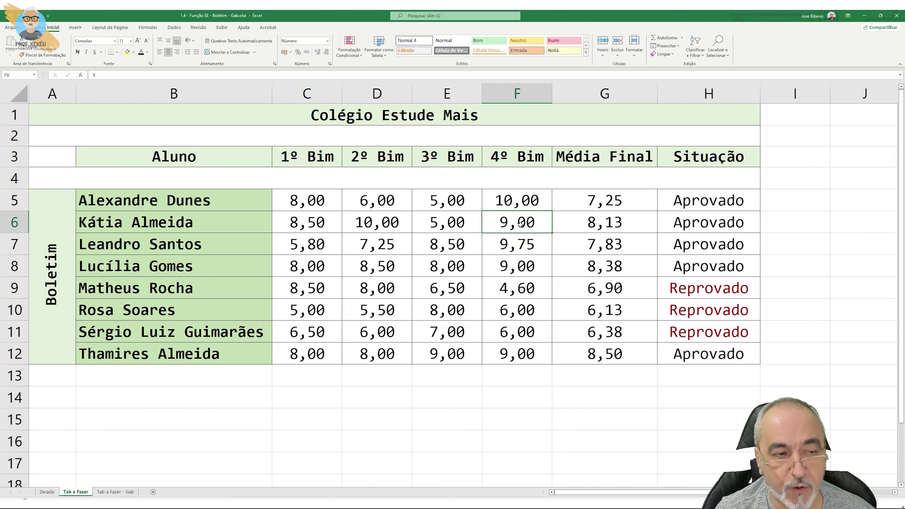